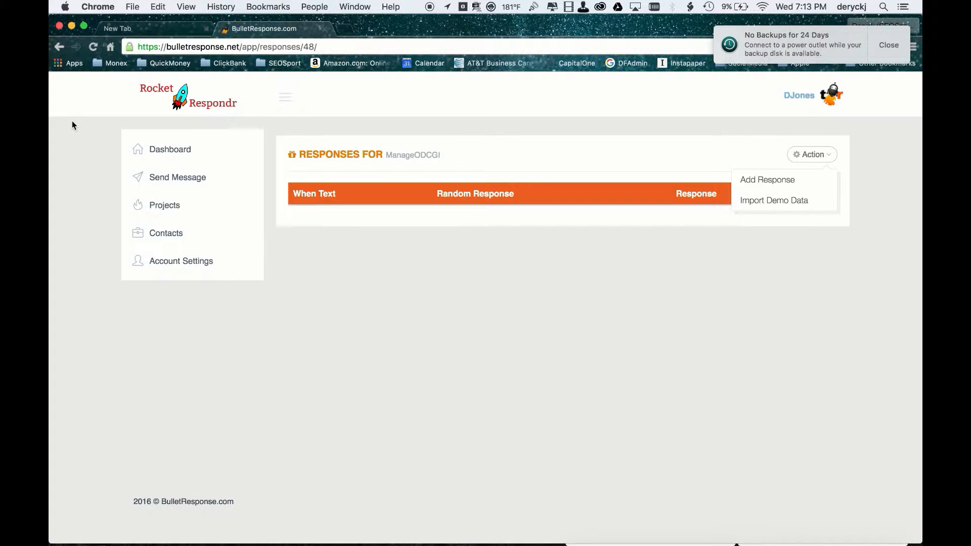
# - Open the responses of the ManageODCGI project and start adding a new response
pyautogui.click(157, 151)
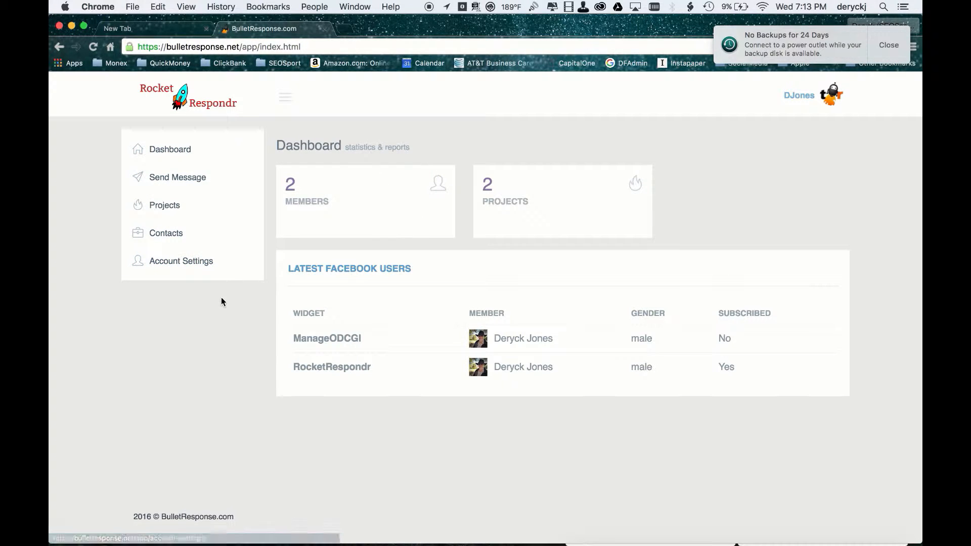
pyautogui.click(168, 210)
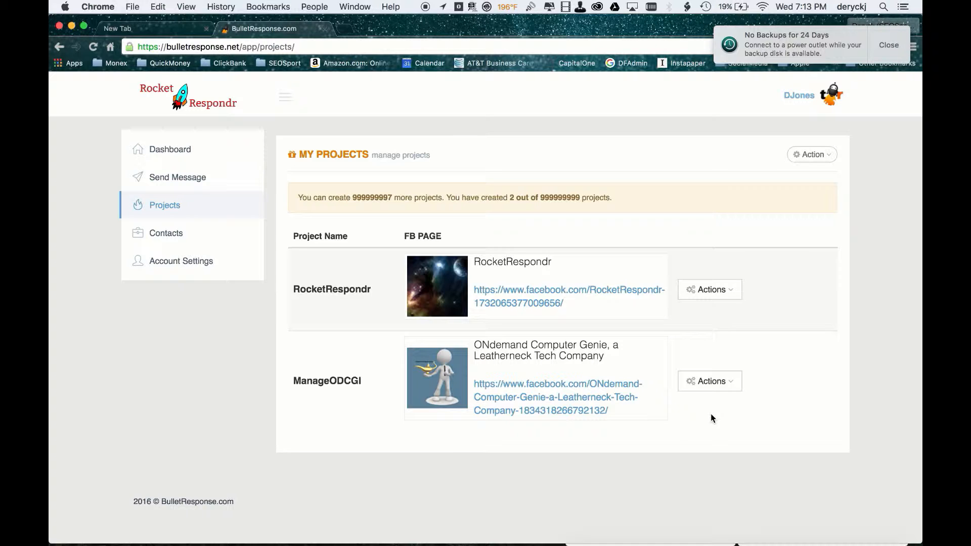
pyautogui.click(732, 384)
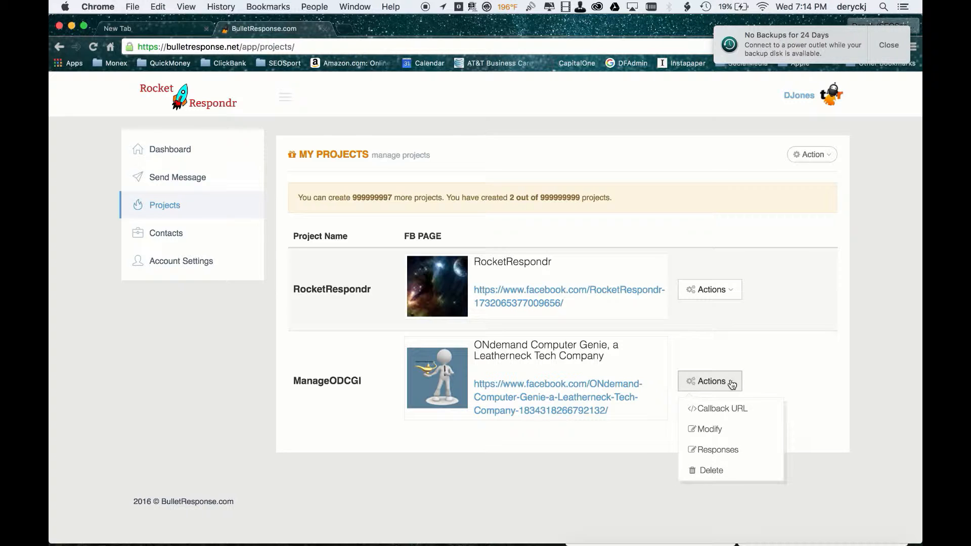
pyautogui.click(723, 451)
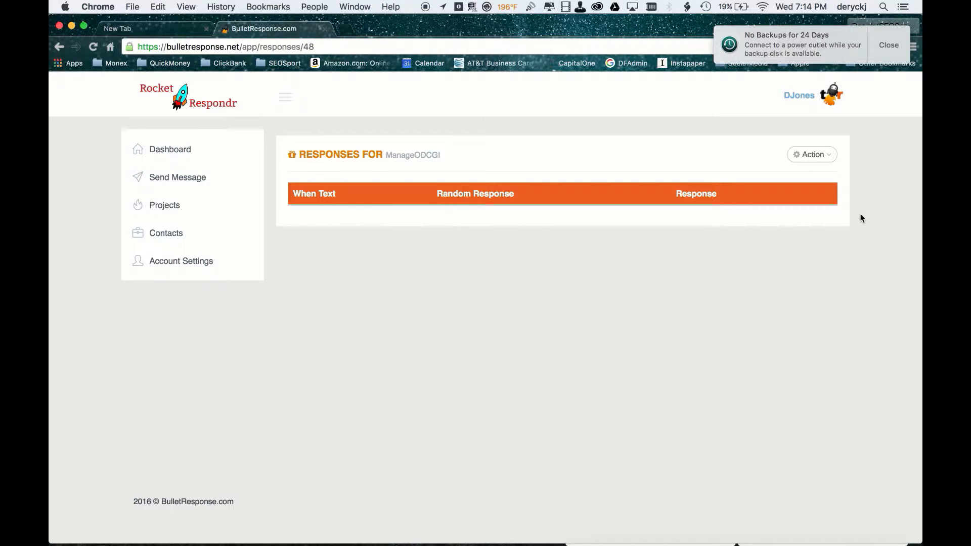
pyautogui.click(824, 161)
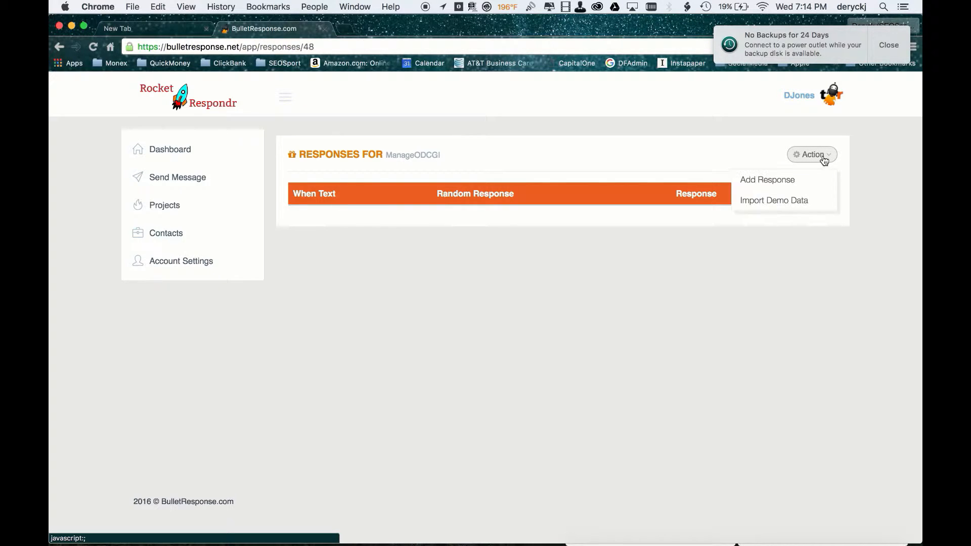
pyautogui.click(777, 180)
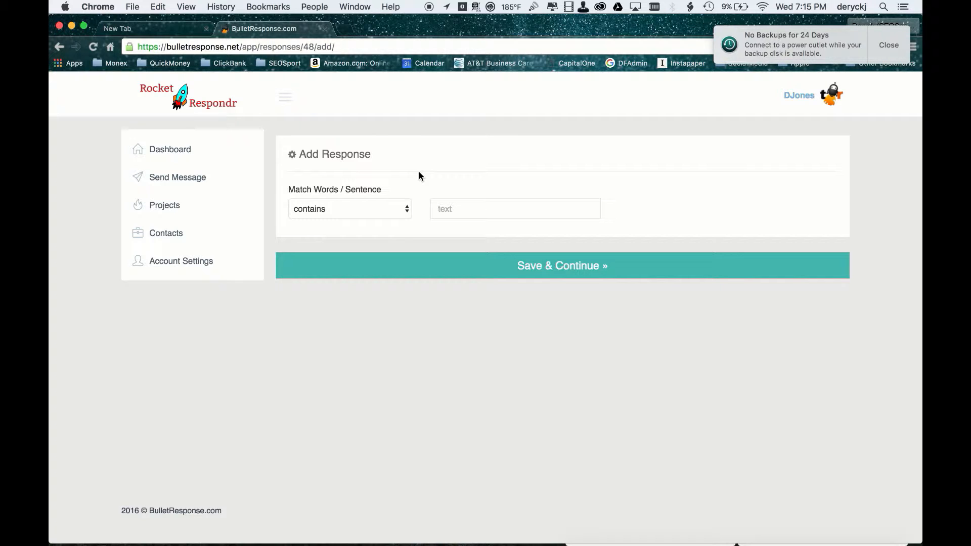
# - Set the new response's match condition to equals "voucher312"
pyautogui.click(362, 207)
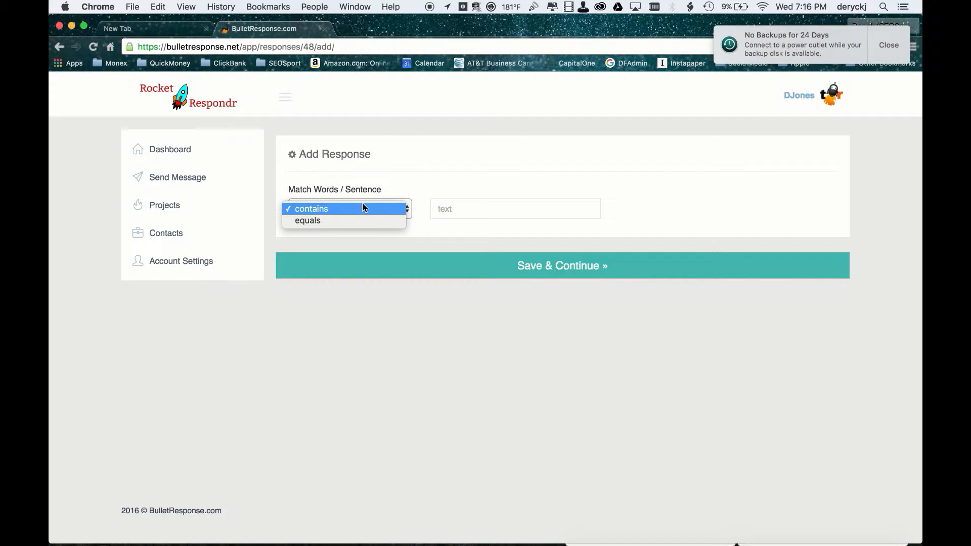
pyautogui.click(306, 219)
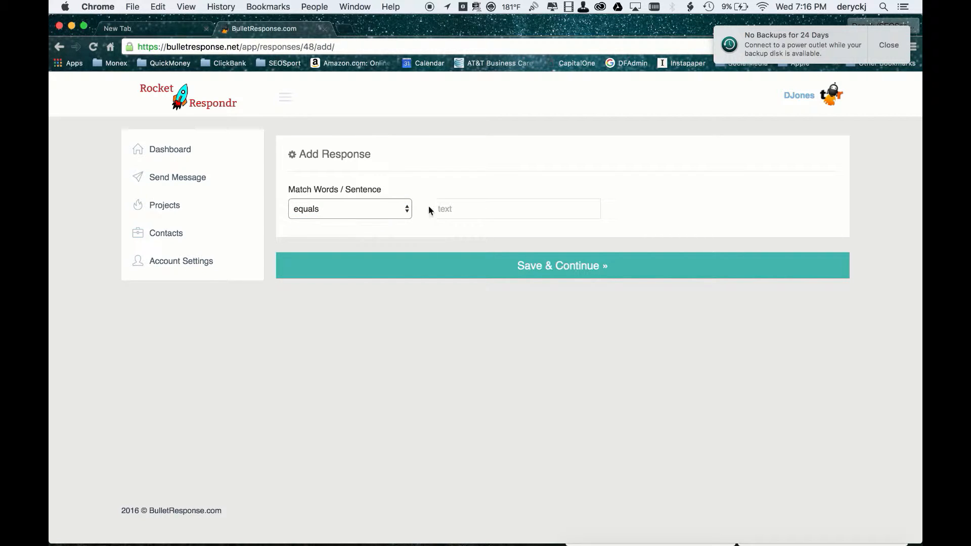
pyautogui.click(462, 208)
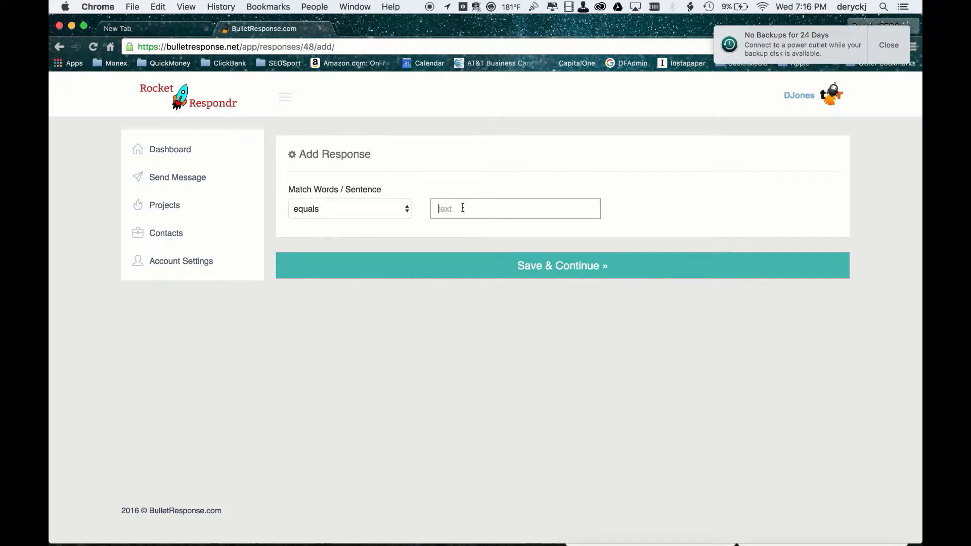
pyautogui.write('voucher')
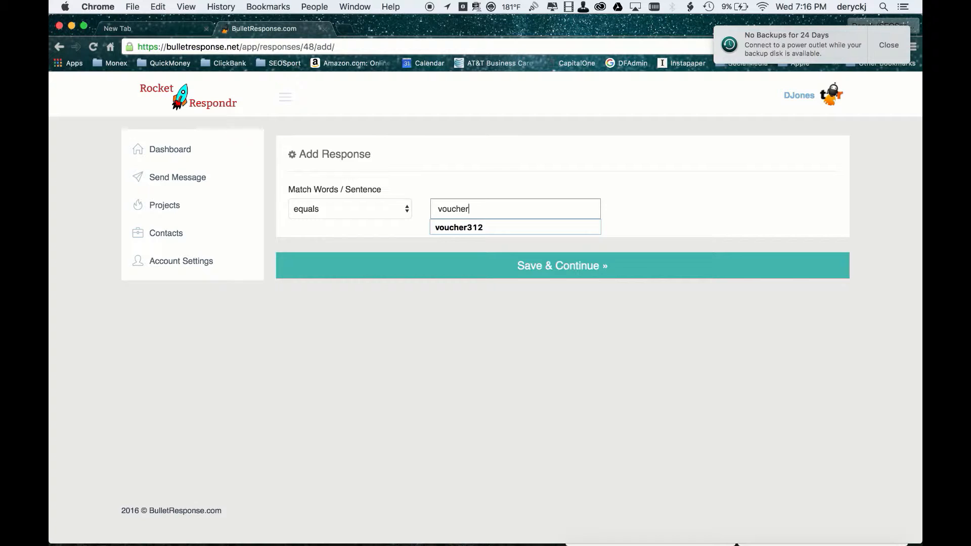
pyautogui.press('Down')
pyautogui.press('Return')
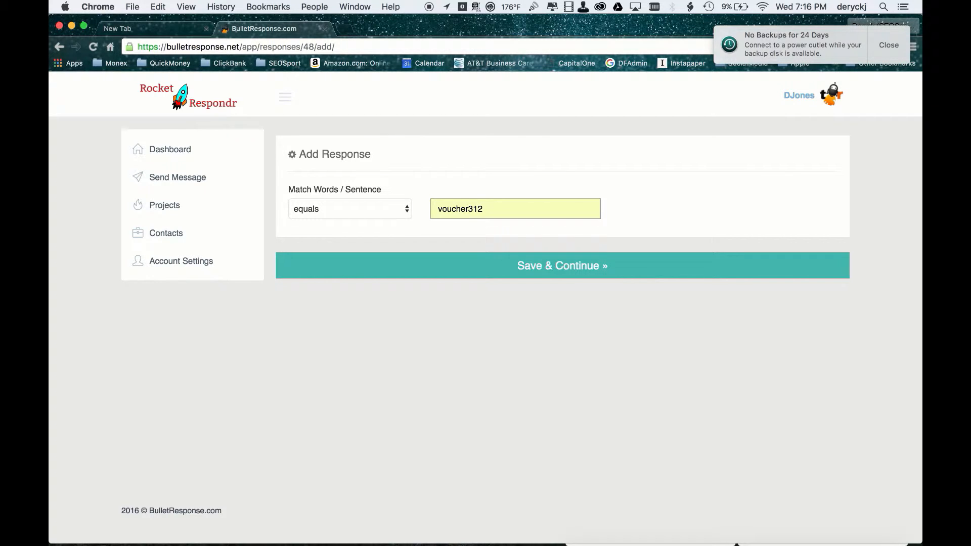
# - Set the match condition to contains "Hello, how are you?" and save it to continue to the message settings
pyautogui.click(407, 209)
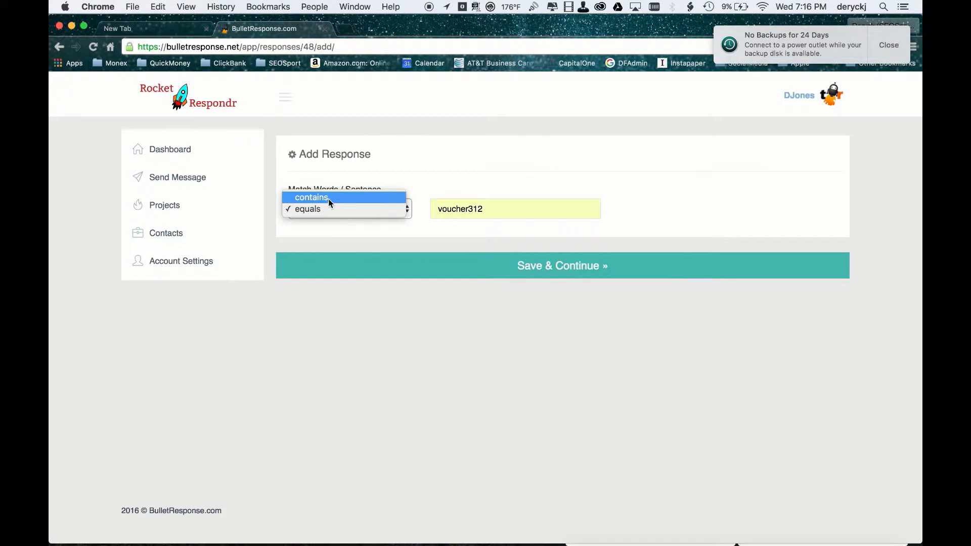
pyautogui.click(329, 197)
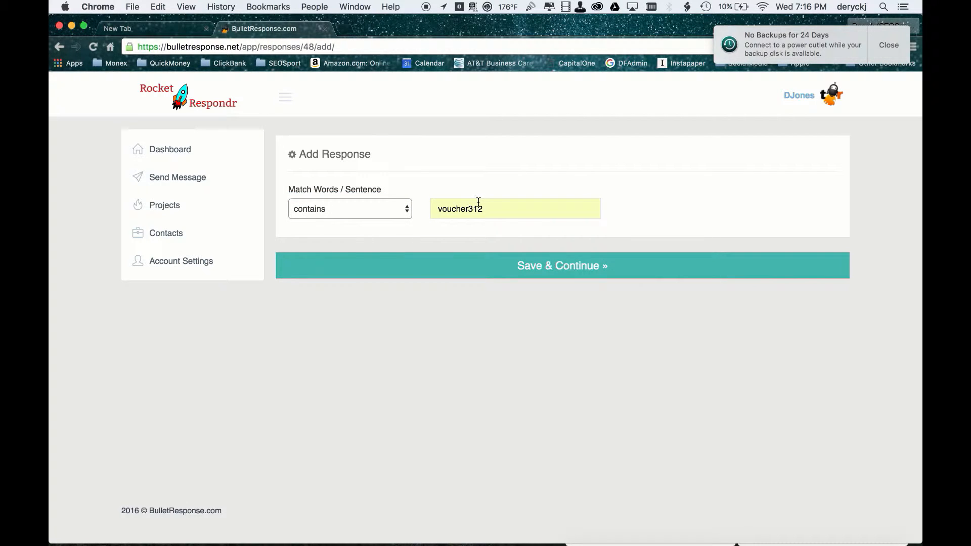
pyautogui.moveTo(498, 207); pyautogui.dragTo(407, 207)
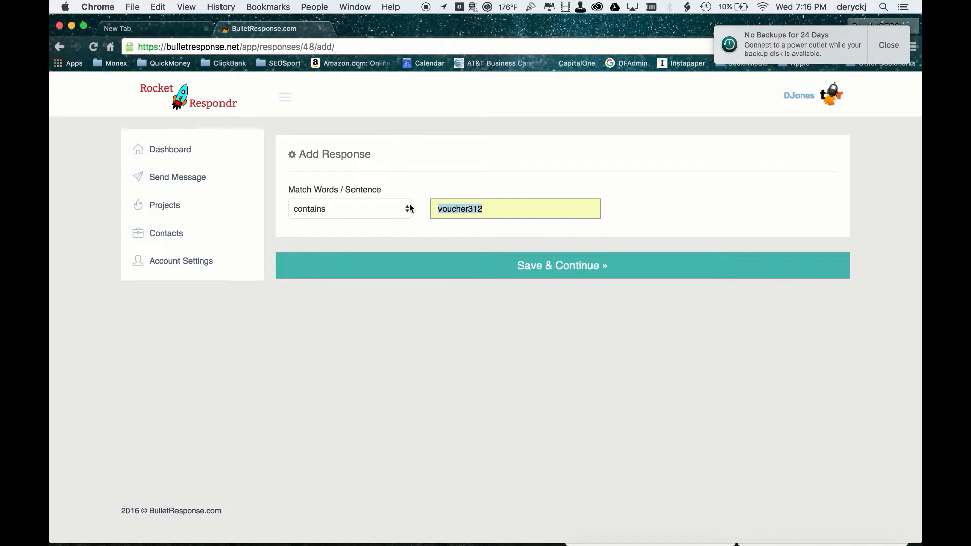
pyautogui.write('Hello')
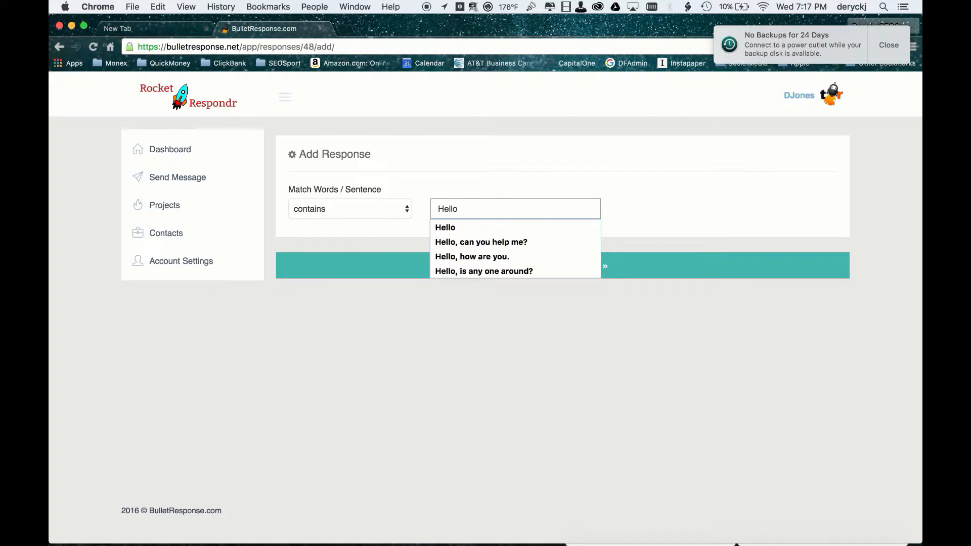
pyautogui.write(', how are')
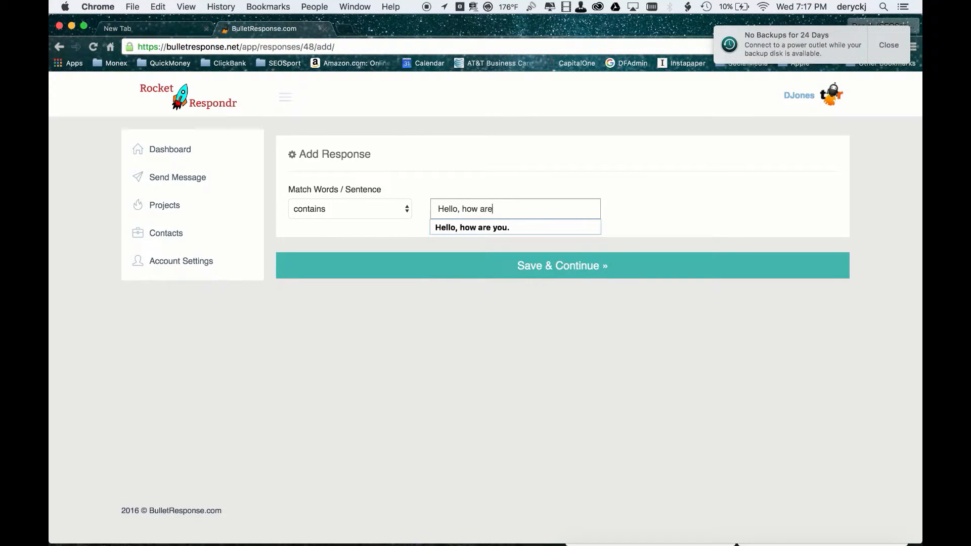
pyautogui.write(' you?')
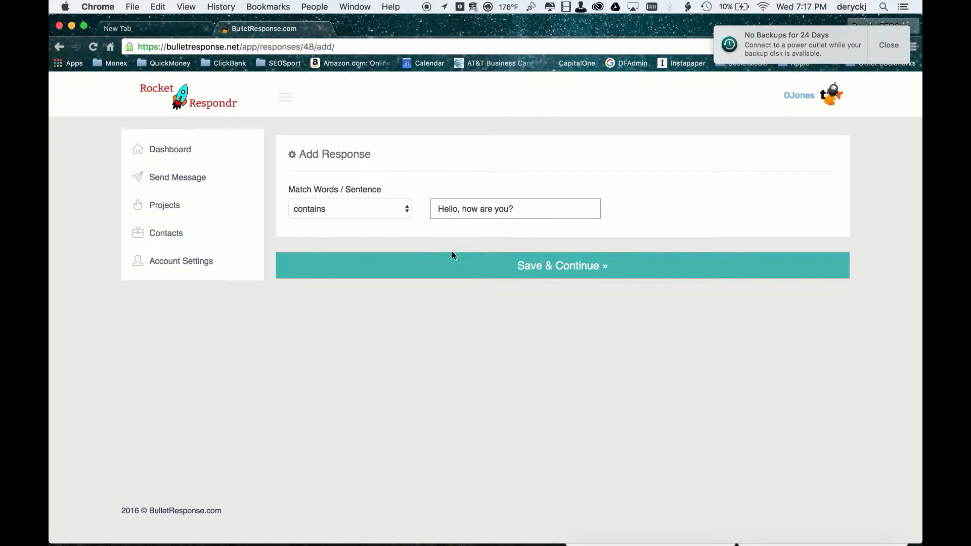
pyautogui.click(525, 268)
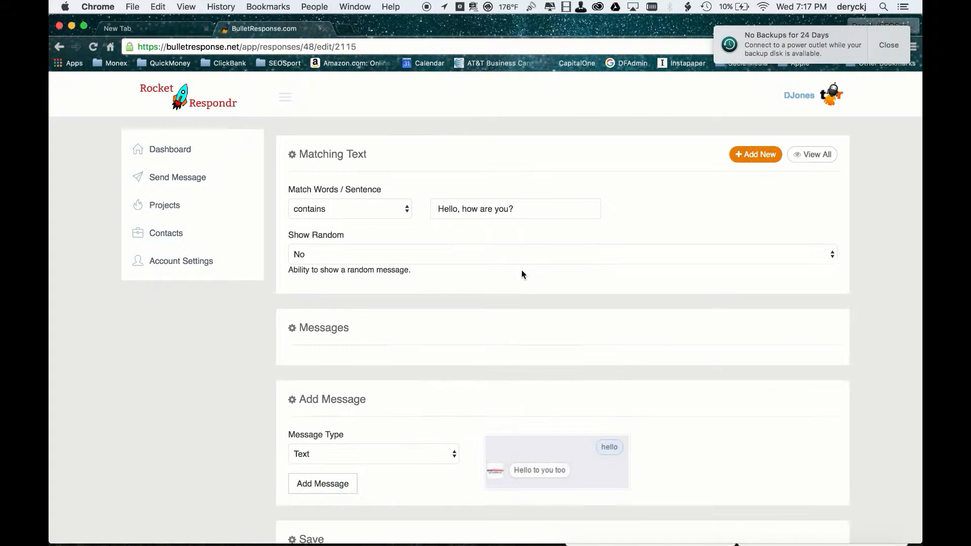
# - Add a Text message to the response reading "Hello, nice to hear from you."
pyautogui.scroll(-4, 410, 336)
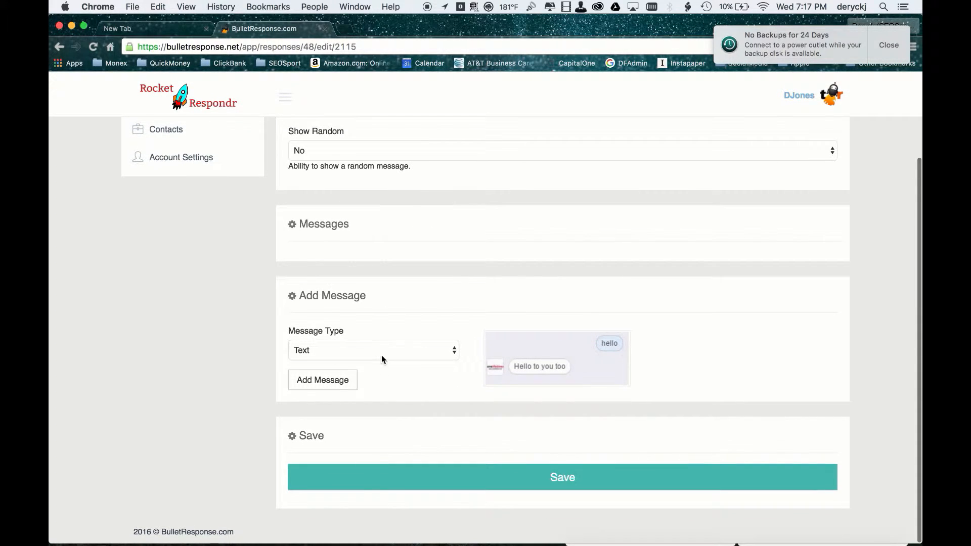
pyautogui.click(358, 350)
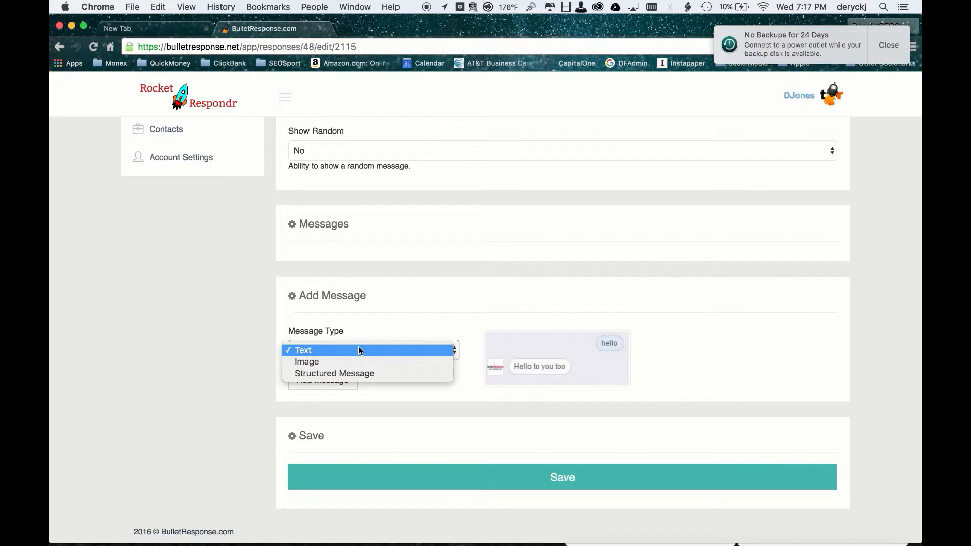
pyautogui.click(358, 347)
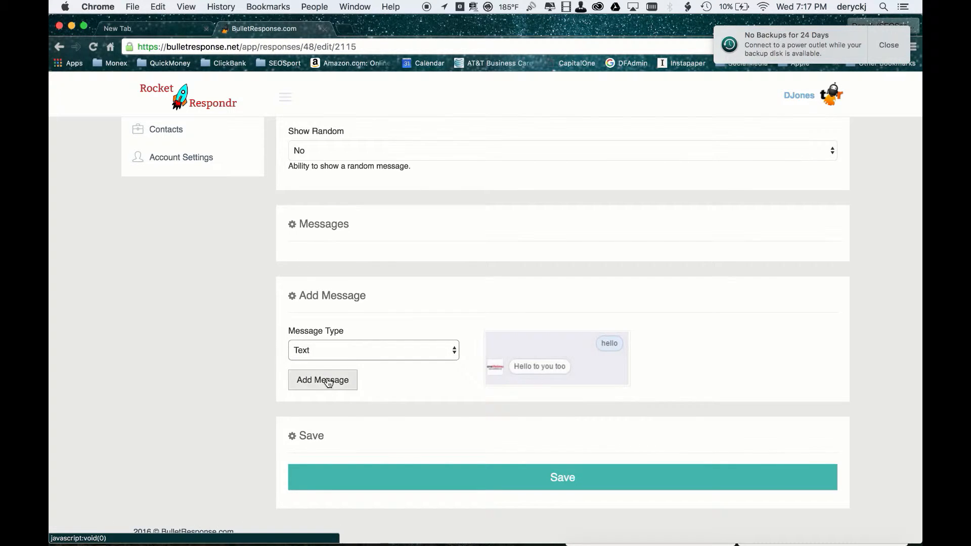
pyautogui.click(328, 380)
pyautogui.click(326, 292)
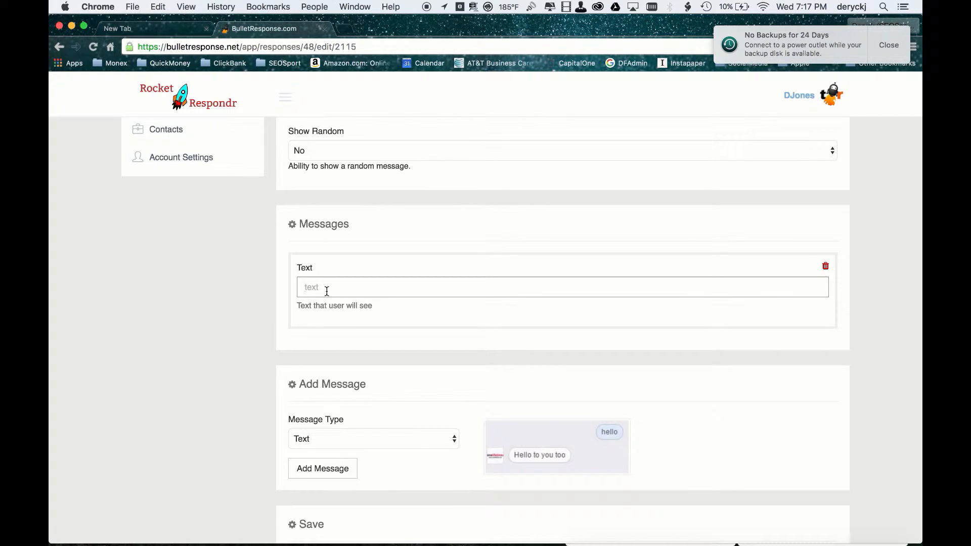
pyautogui.write('Hello, nice to hear from you')
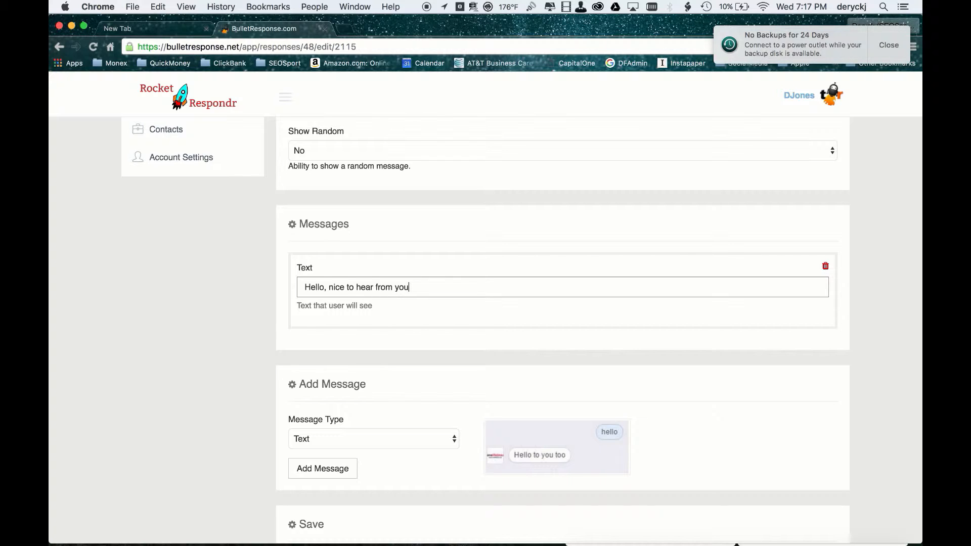
pyautogui.write('.')
# - Add a second Text message to the response reading "Hey, nice to hear from."
pyautogui.scroll(1, 397, 341)
pyautogui.scroll(3, 442, 342)
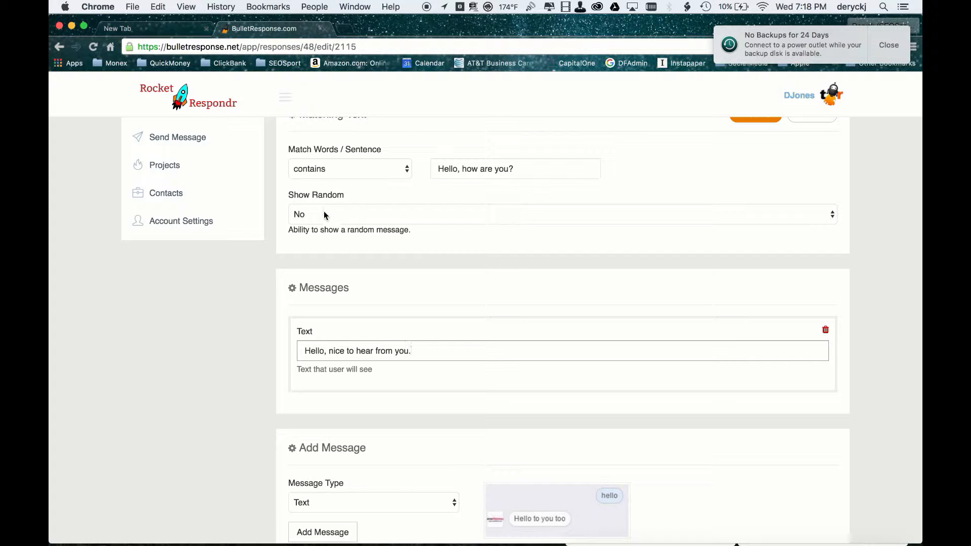
pyautogui.scroll(-3, 362, 367)
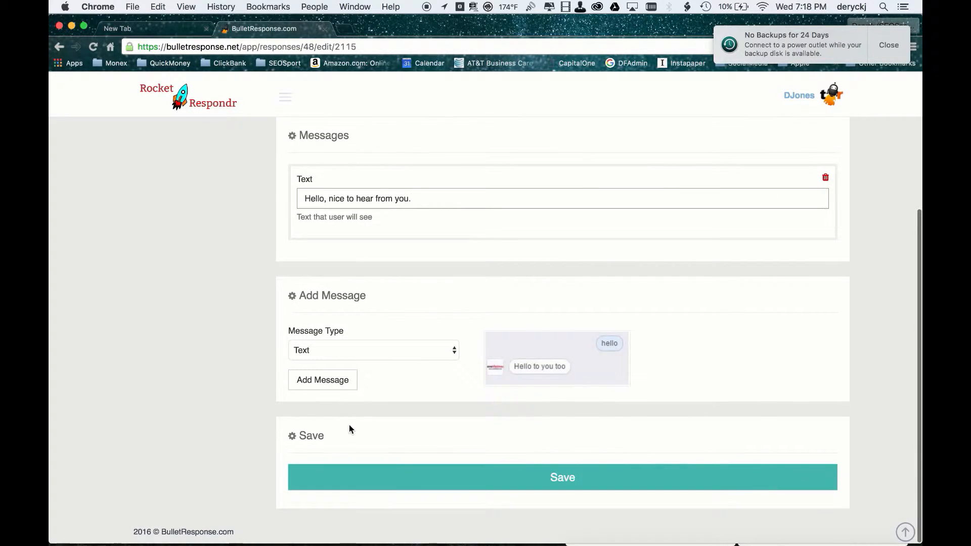
pyautogui.scroll(3, 403, 273)
pyautogui.scroll(-3, 403, 273)
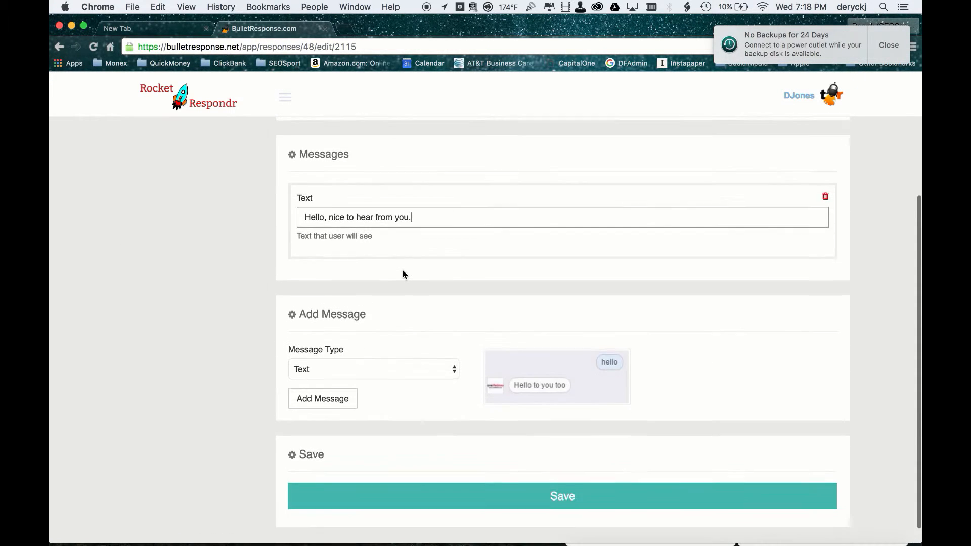
pyautogui.click(323, 383)
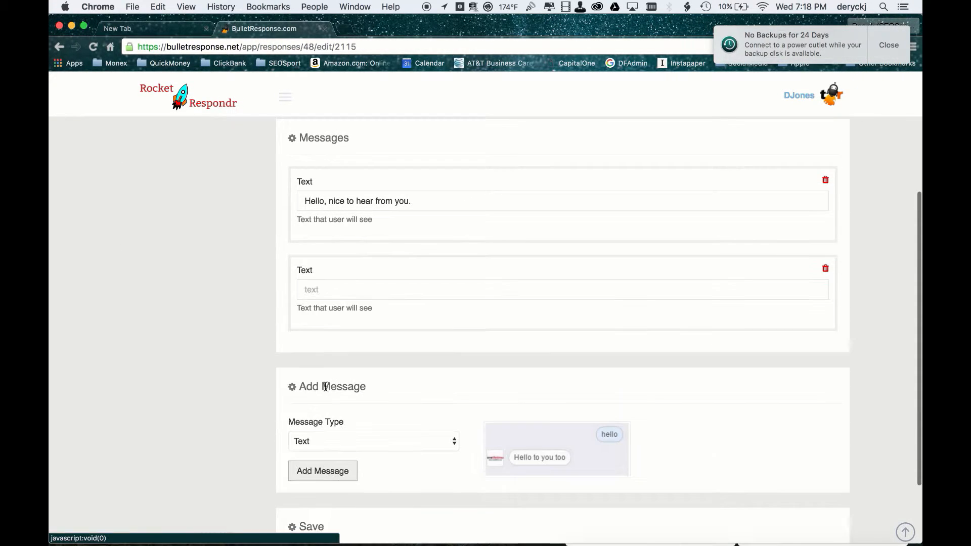
pyautogui.click(327, 293)
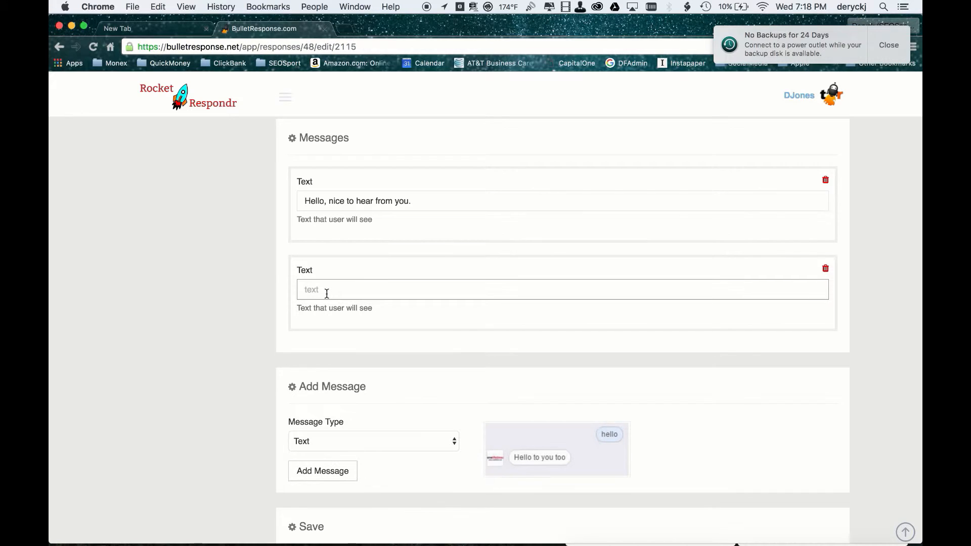
pyautogui.write('Hey, nice to hear from.')
# - Add a third Text message to the response reading "Howdy, thanks for stopping by."
pyautogui.scroll(-3, 349, 304)
pyautogui.click(319, 394)
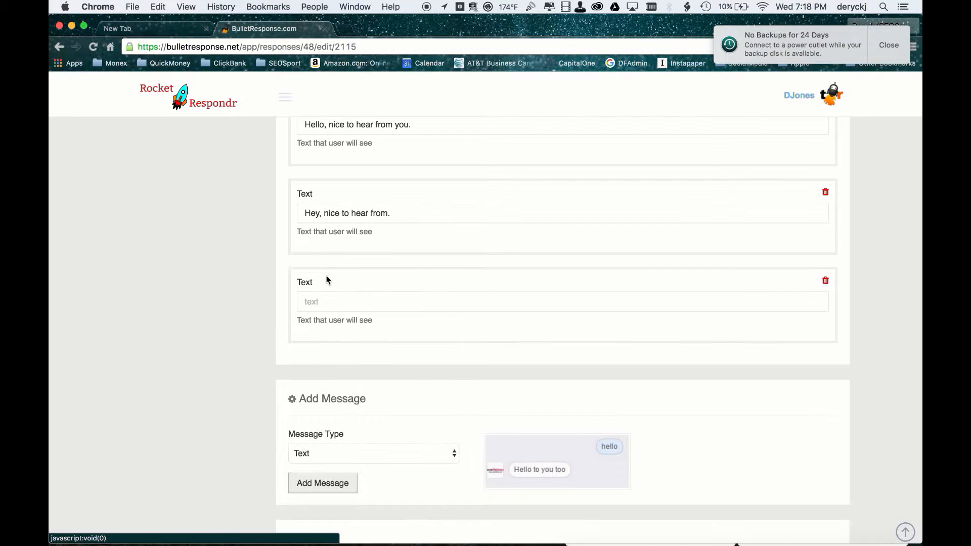
pyautogui.click(325, 301)
pyautogui.write('How')
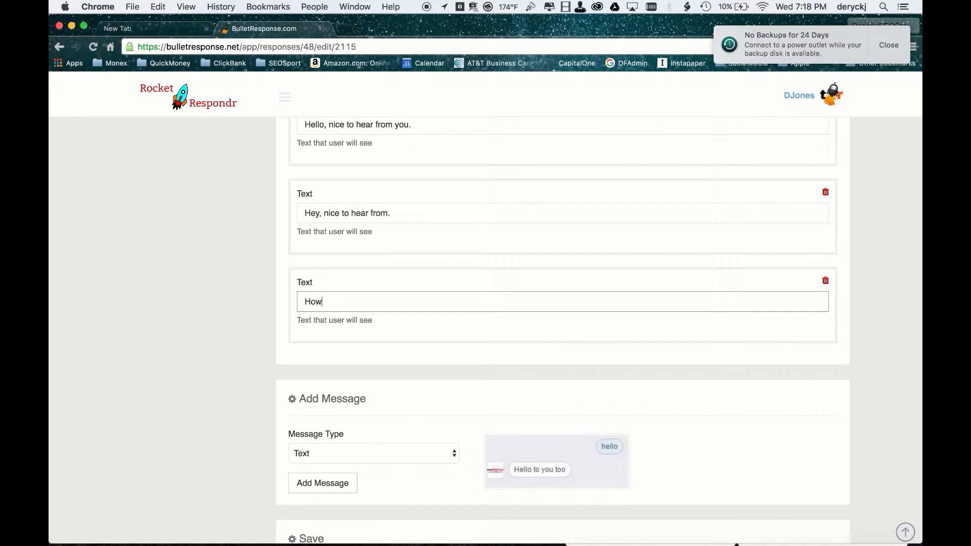
pyautogui.write('dy, thanks for stopping by.')
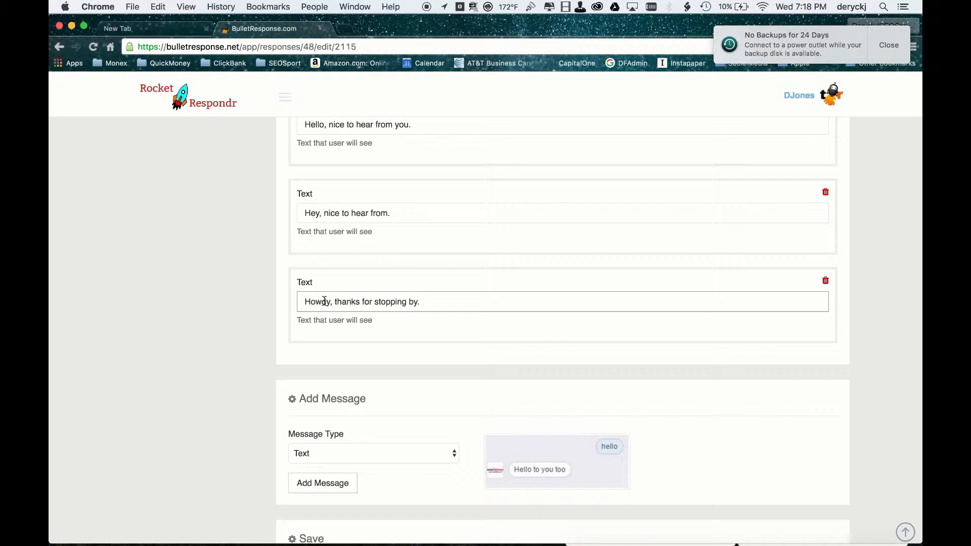
# - Set Show Random to Yes for the response that matches "Hello, how are you?"
pyautogui.scroll(-2, 324, 301)
pyautogui.scroll(6, 324, 300)
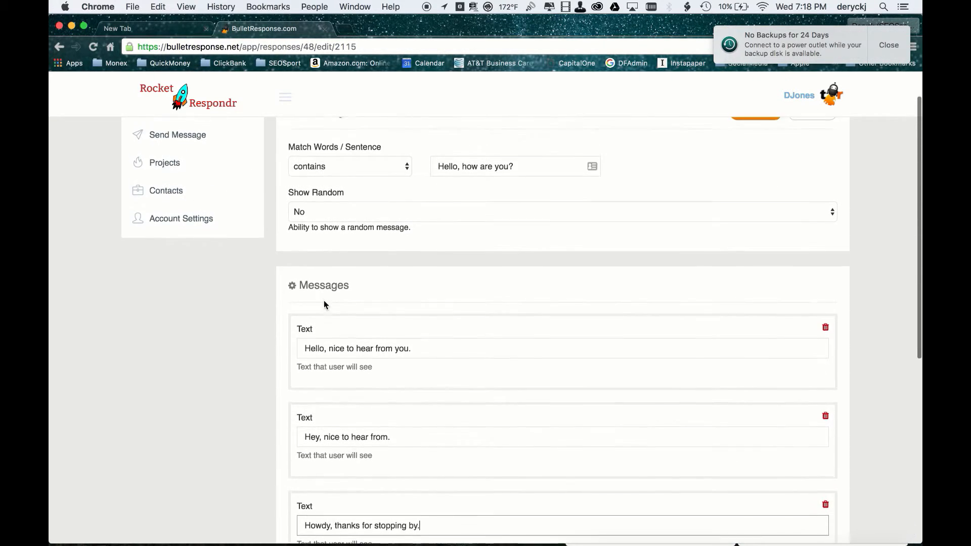
pyautogui.scroll(-2, 324, 300)
pyautogui.scroll(3, 324, 302)
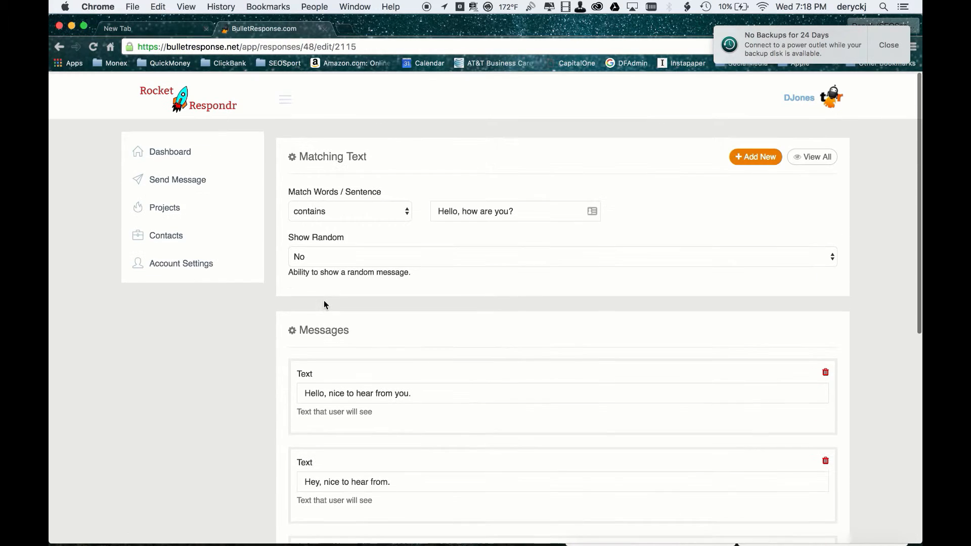
pyautogui.click(325, 256)
pyautogui.click(314, 265)
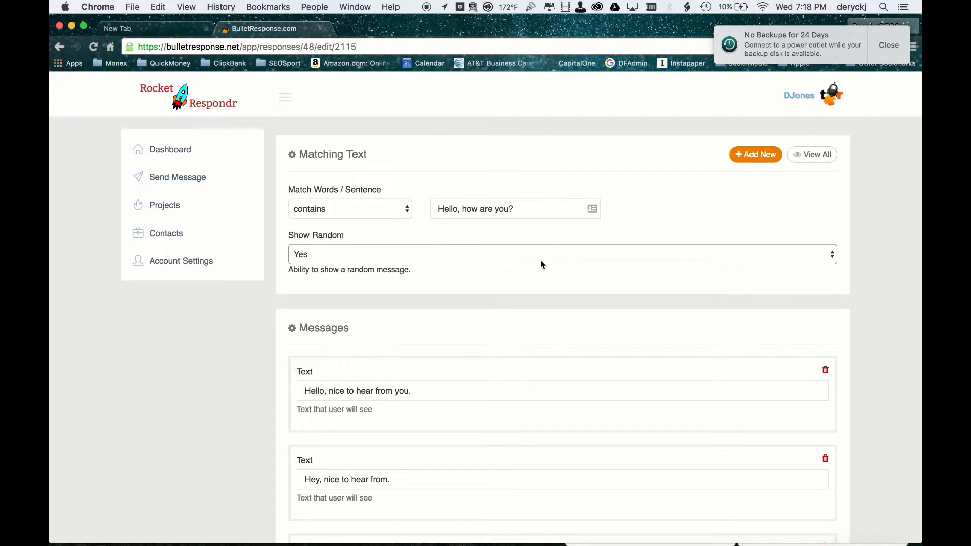
# - Save the response that matches "Hello, how are you?" and review its text messages
pyautogui.scroll(-10, 540, 260)
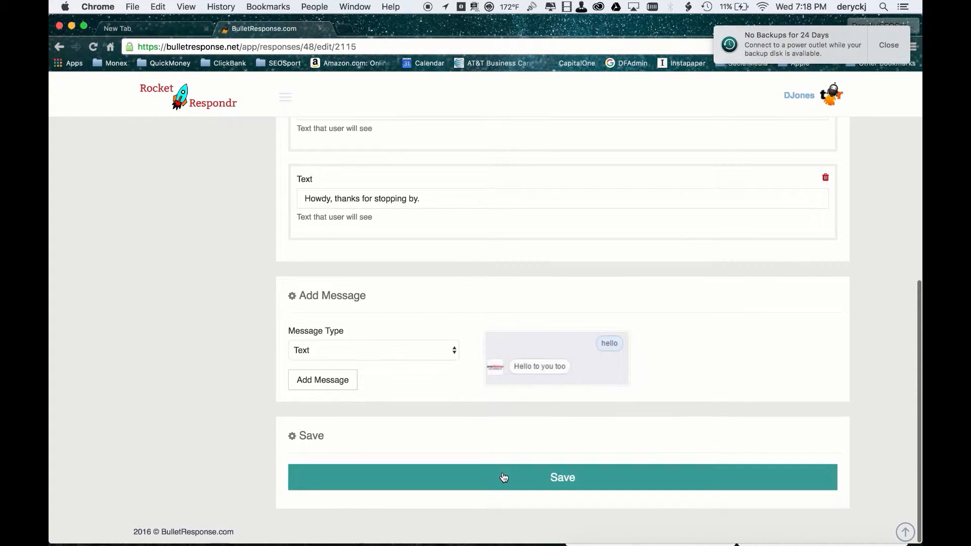
pyautogui.click(503, 477)
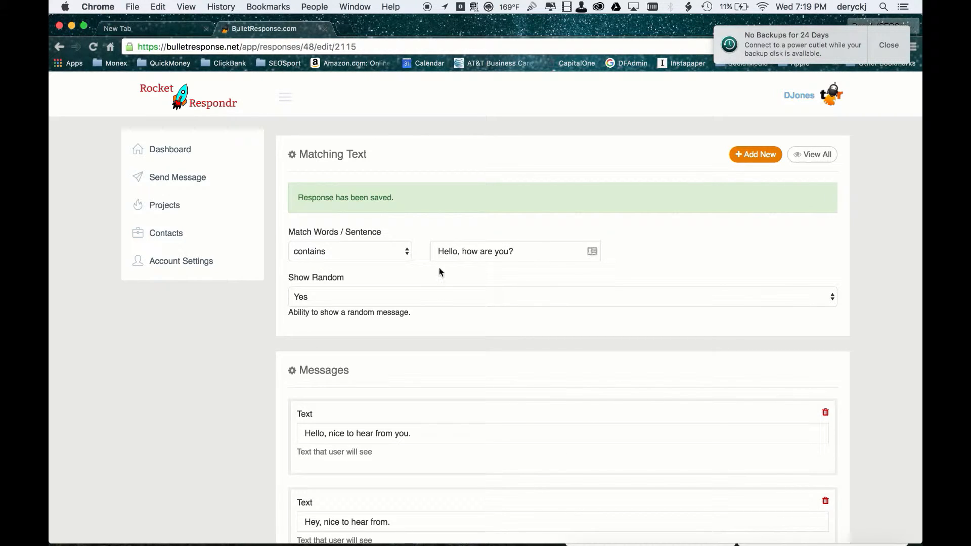
pyautogui.scroll(-5, 432, 329)
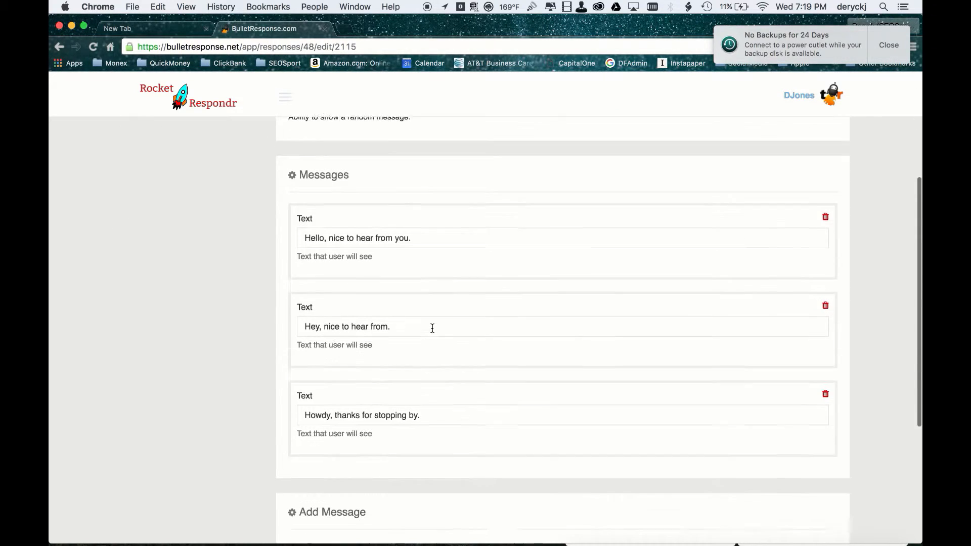
pyautogui.scroll(-1, 432, 328)
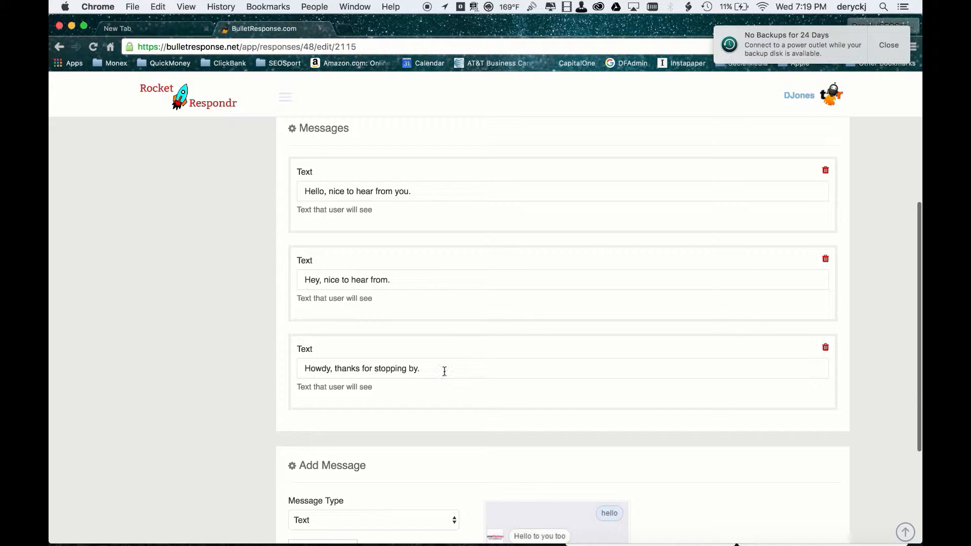
pyautogui.rightClick(473, 271)
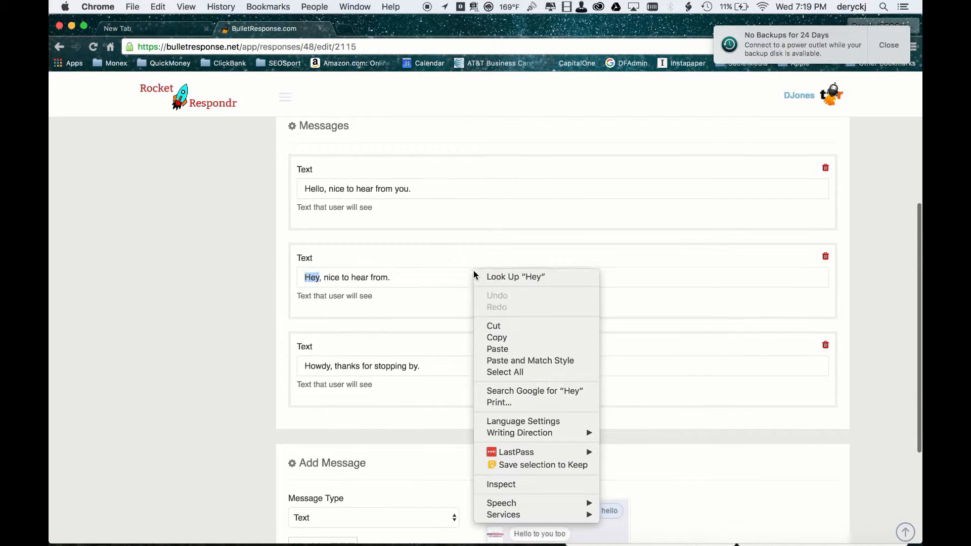
pyautogui.click(456, 386)
pyautogui.scroll(5, 456, 385)
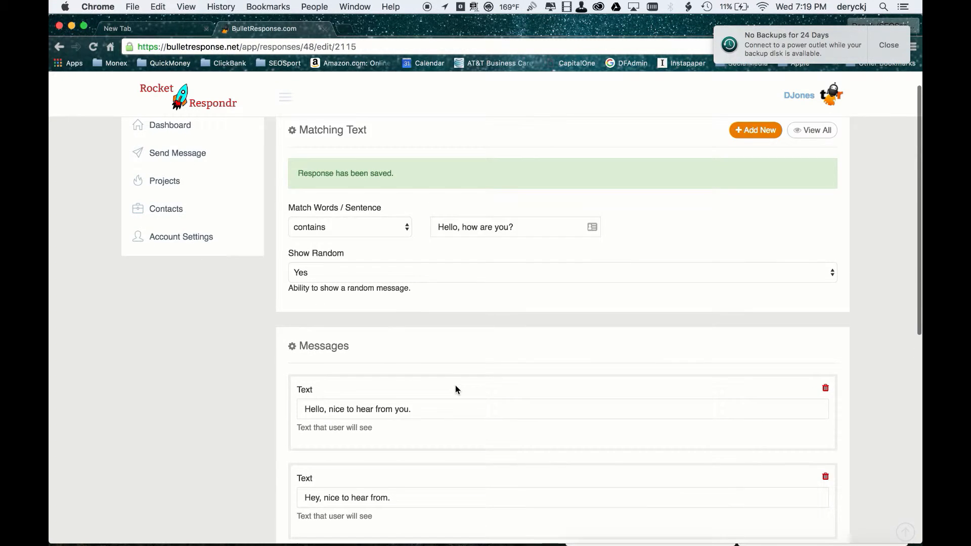
# - Create a new response for text that contains "What do you do here?" and set its Show Random option to Yes
pyautogui.click(755, 156)
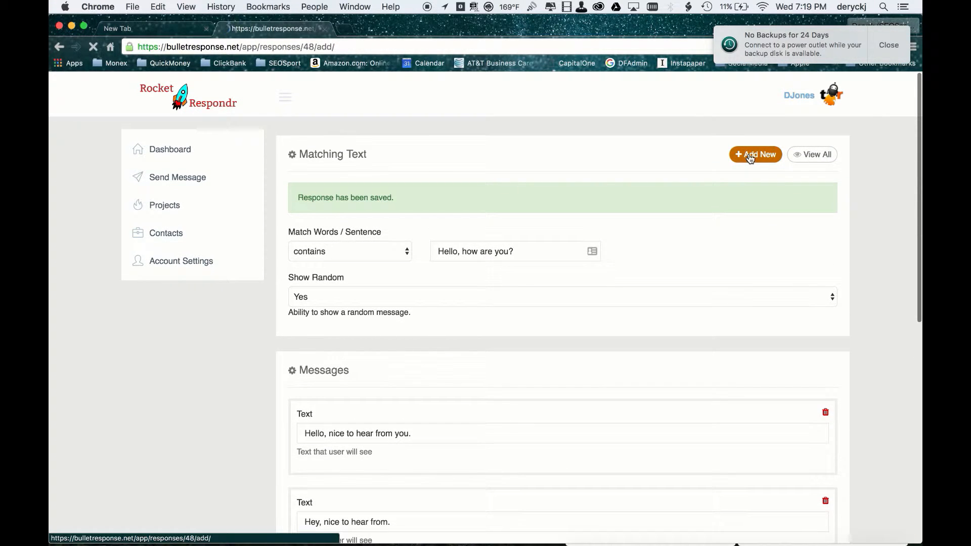
pyautogui.click(459, 210)
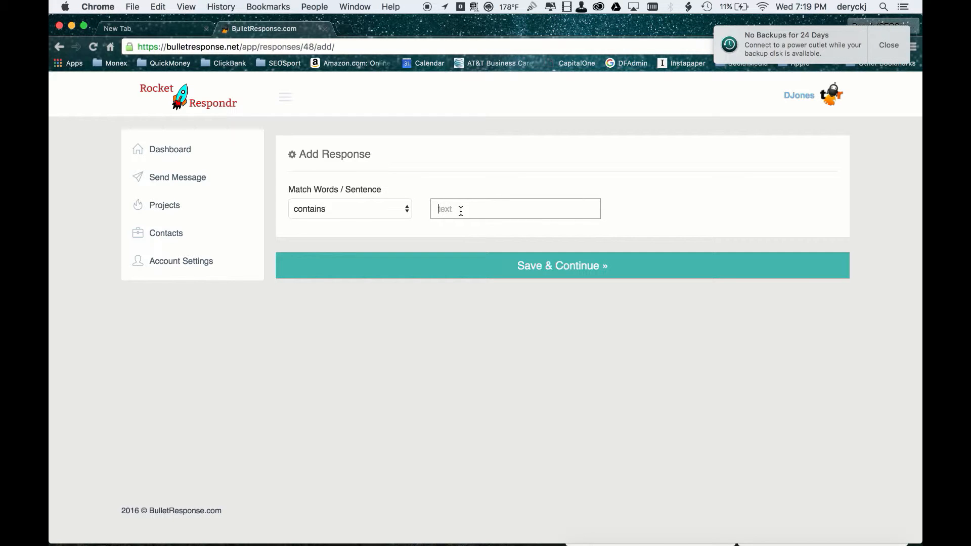
pyautogui.write('What do you do here?')
pyautogui.click(533, 268)
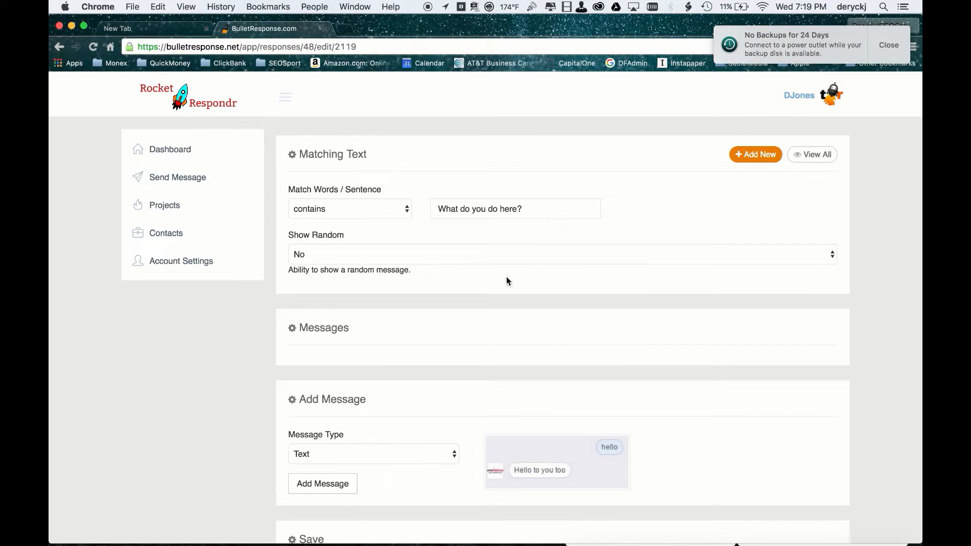
pyautogui.click(301, 259)
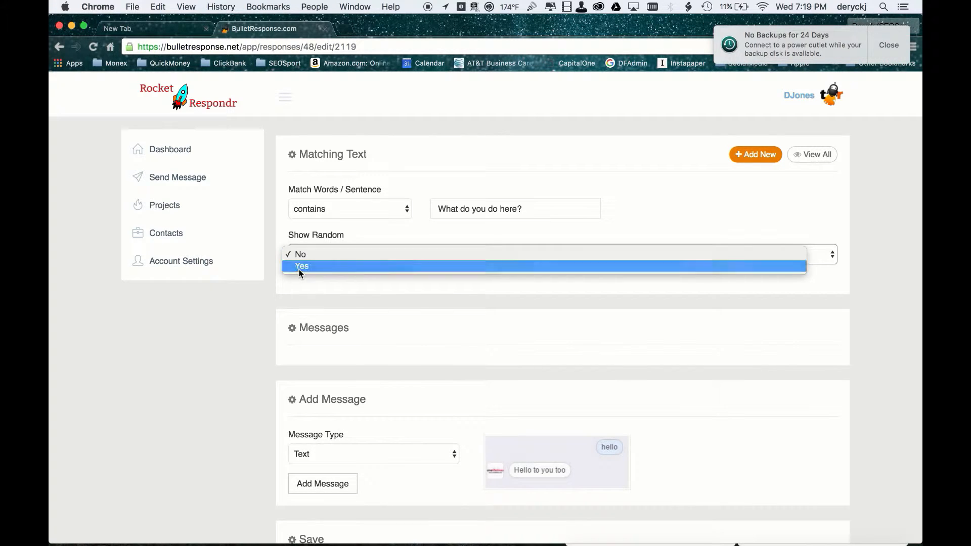
pyautogui.click(301, 268)
# - Add a Text message reading "We provide products, services and support for the business community related to their IT needs."
pyautogui.scroll(-3, 384, 325)
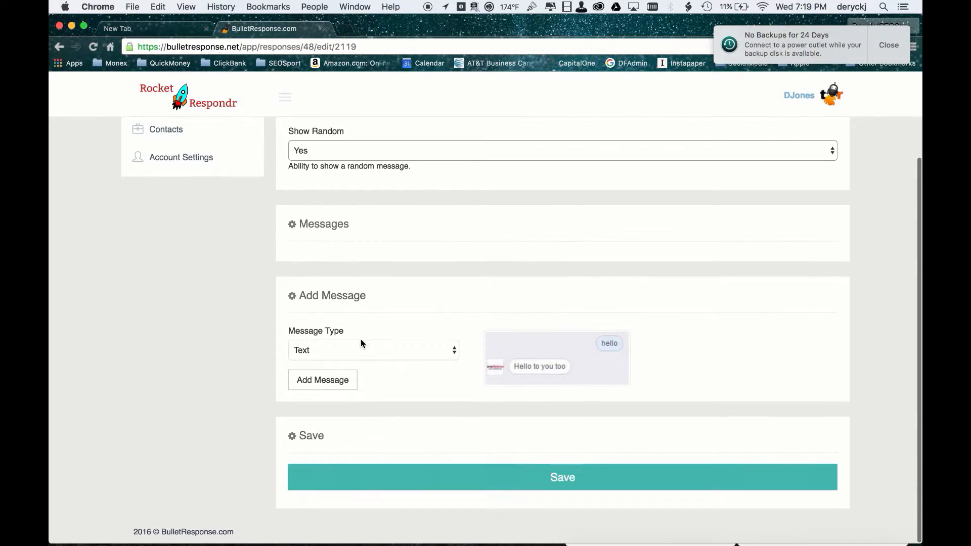
pyautogui.click(324, 379)
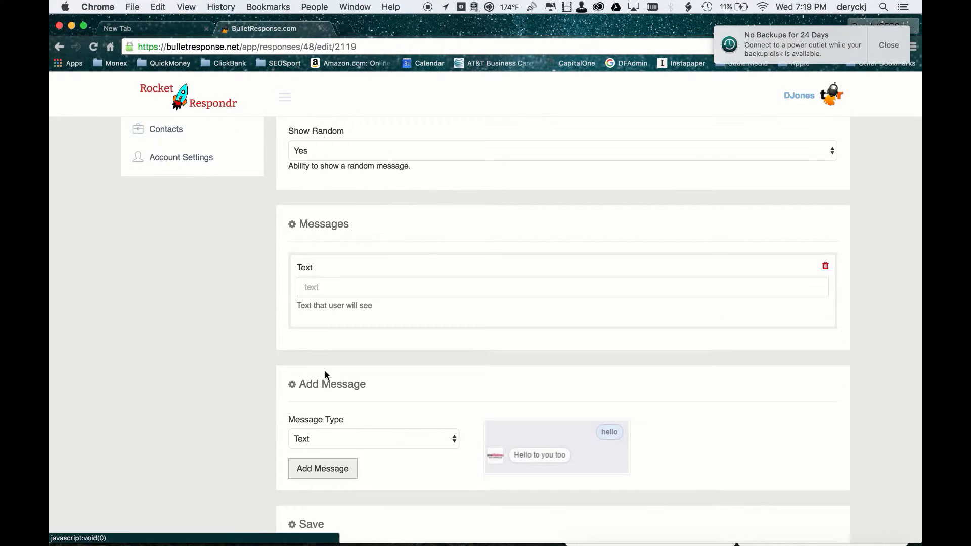
pyautogui.click(315, 288)
pyautogui.write('We provide')
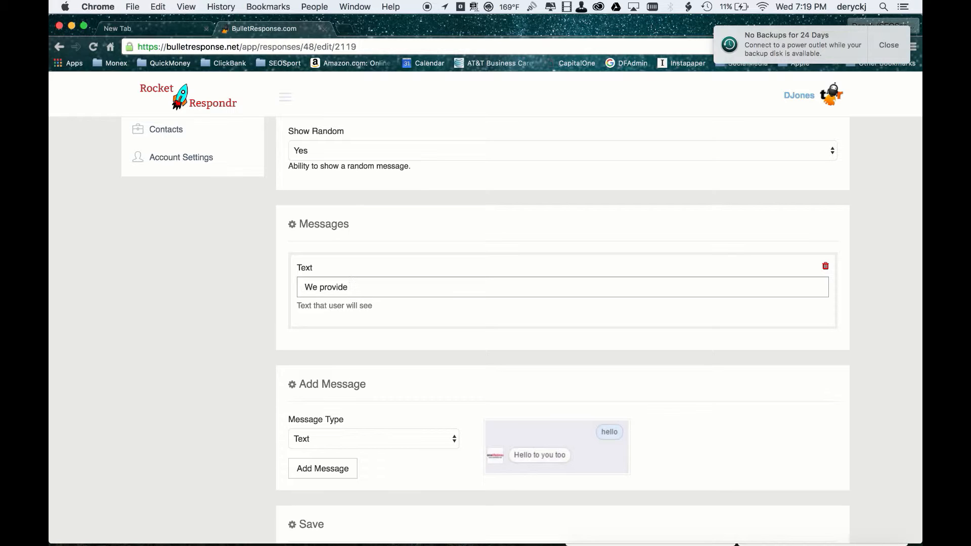
pyautogui.write('cervice')
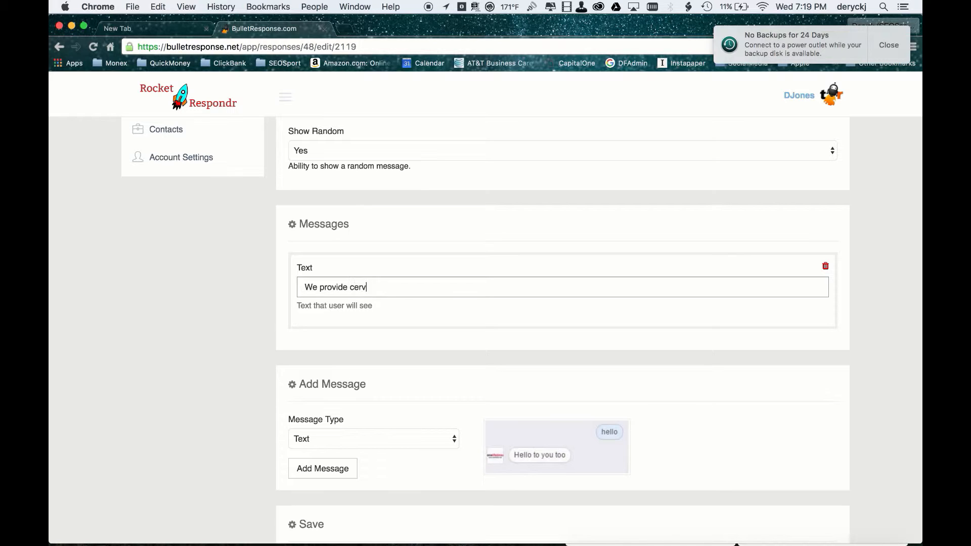
pyautogui.press('BackSpace')
pyautogui.press('BackSpace')
pyautogui.press('BackSpace')
pyautogui.press('BackSpace')
pyautogui.press('BackSpace')
pyautogui.press('BackSpace')
pyautogui.press('BackSpace')
pyautogui.write('products, services and suppor')
pyautogui.write('t for ')
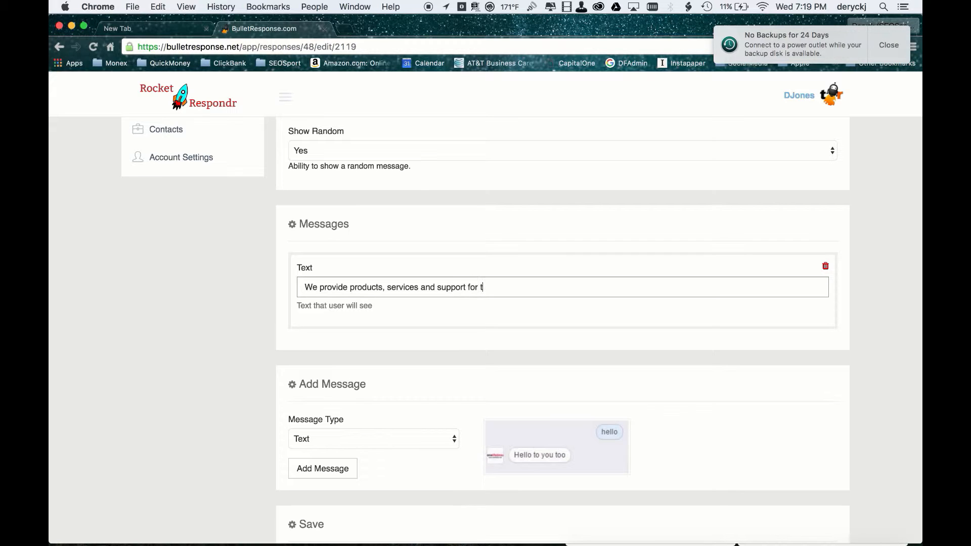
pyautogui.write('the ')
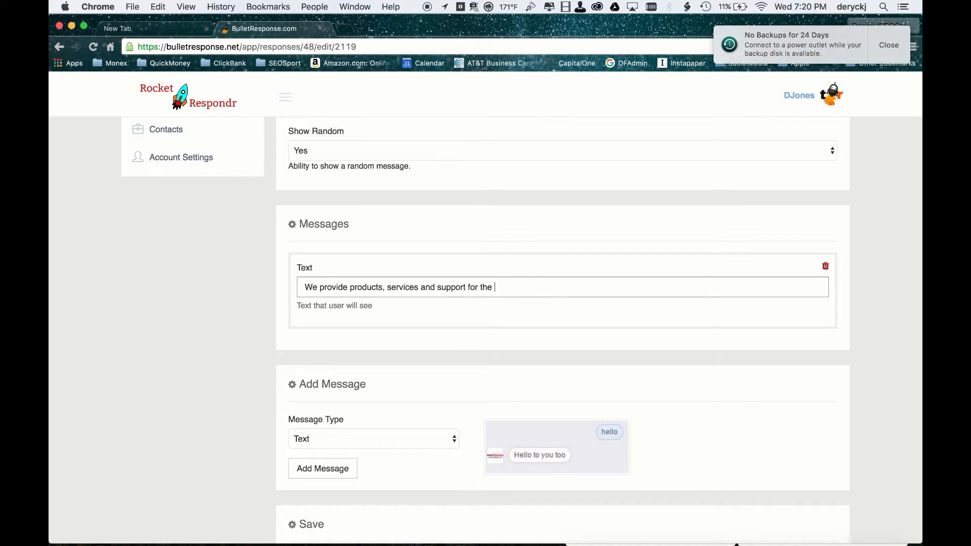
pyautogui.write('business community related to ')
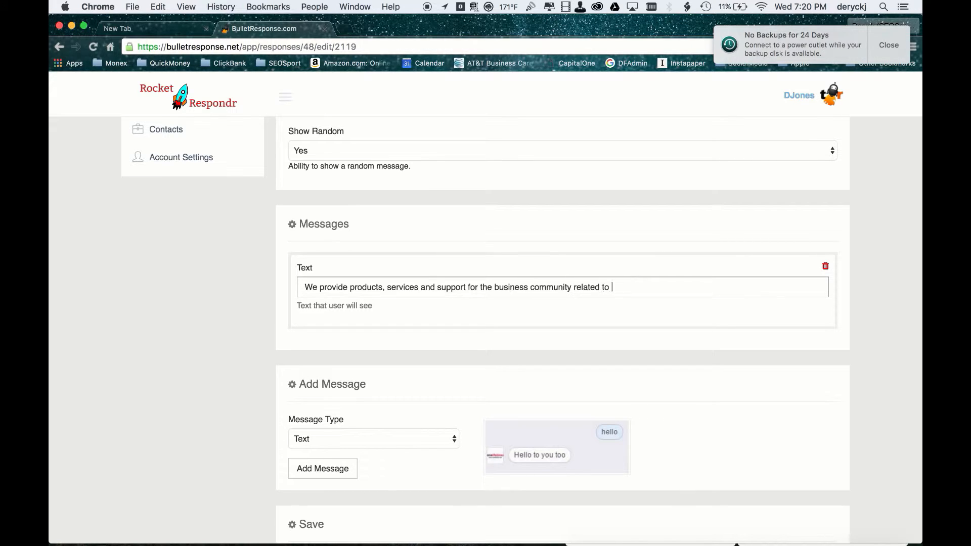
pyautogui.write('their IT needs.')
pyautogui.scroll(-3, 429, 329)
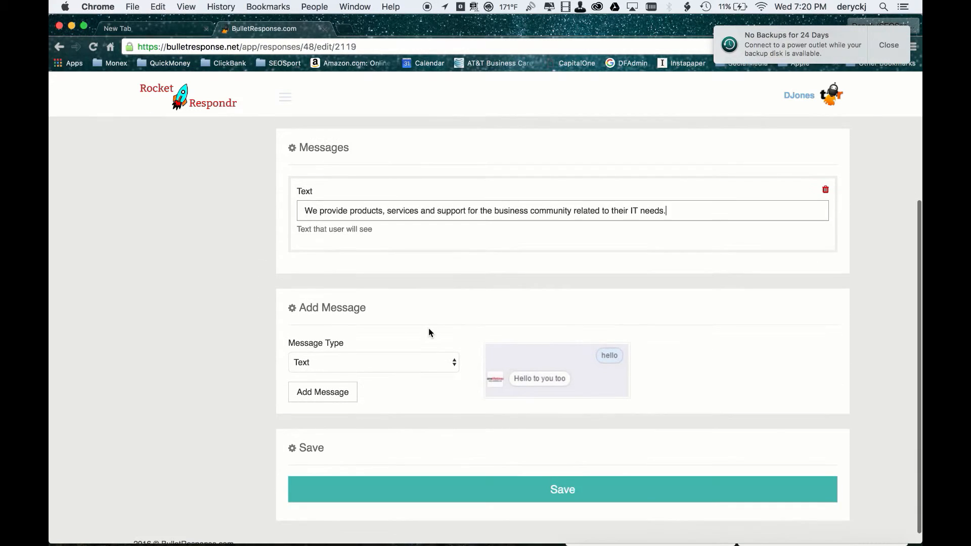
# - Add an Image message to the response that matches "What do you do here?"
pyautogui.scroll(3, 428, 328)
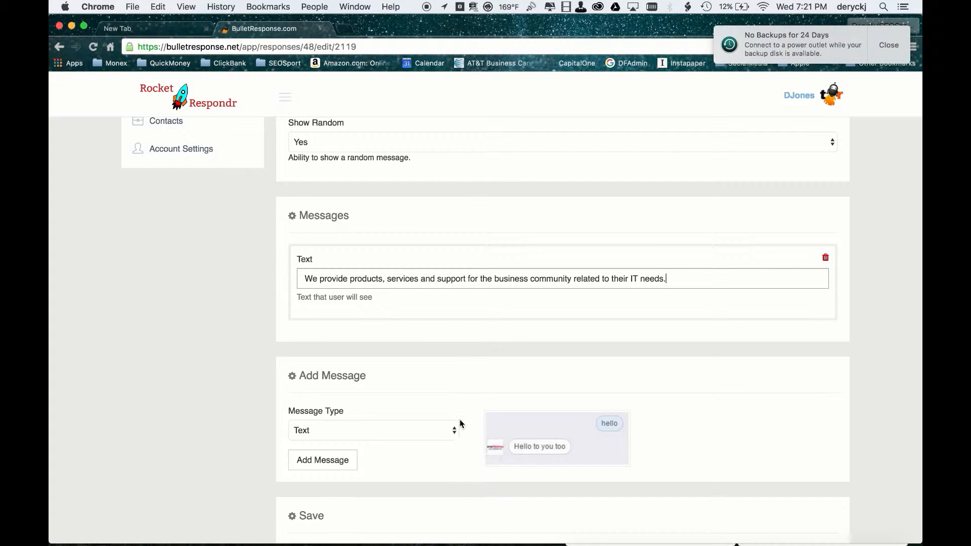
pyautogui.scroll(-3, 459, 404)
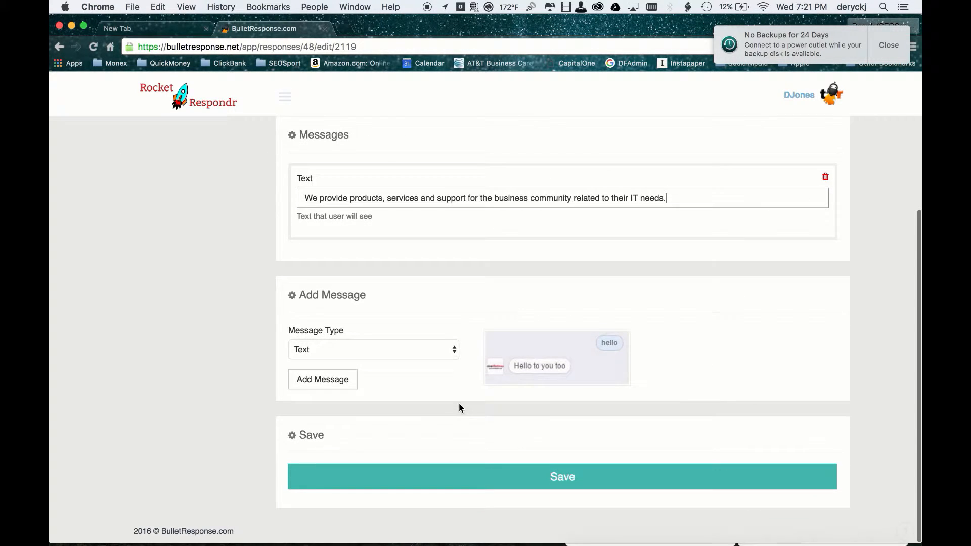
pyautogui.click(348, 350)
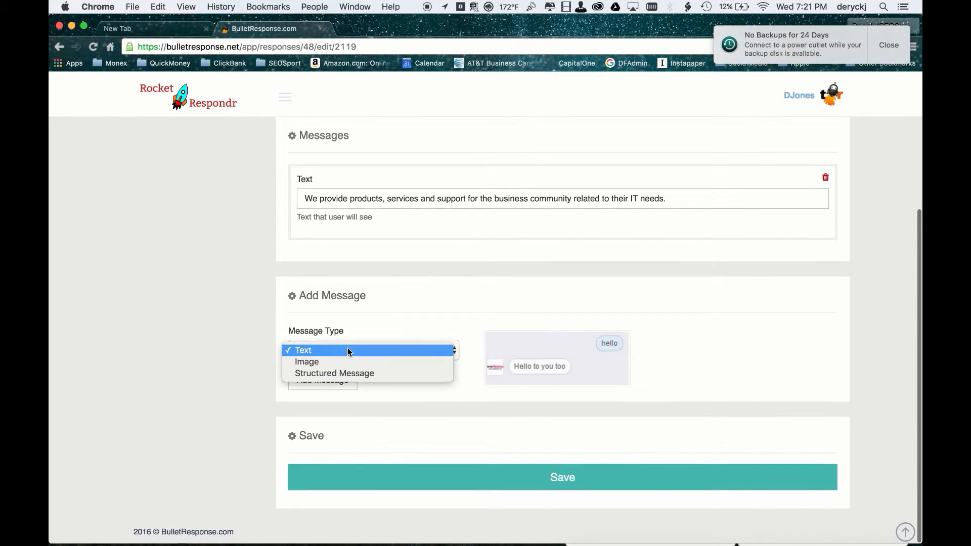
pyautogui.click(319, 361)
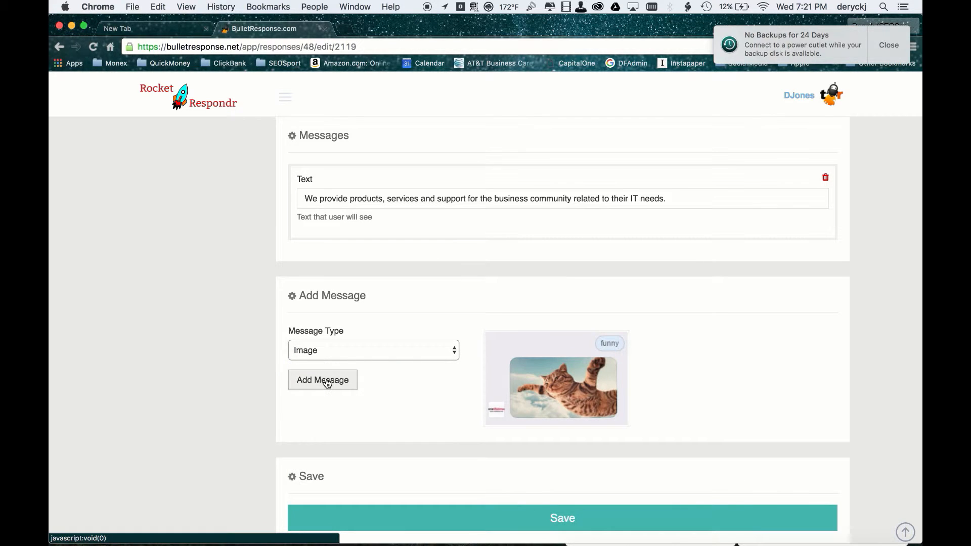
pyautogui.click(327, 382)
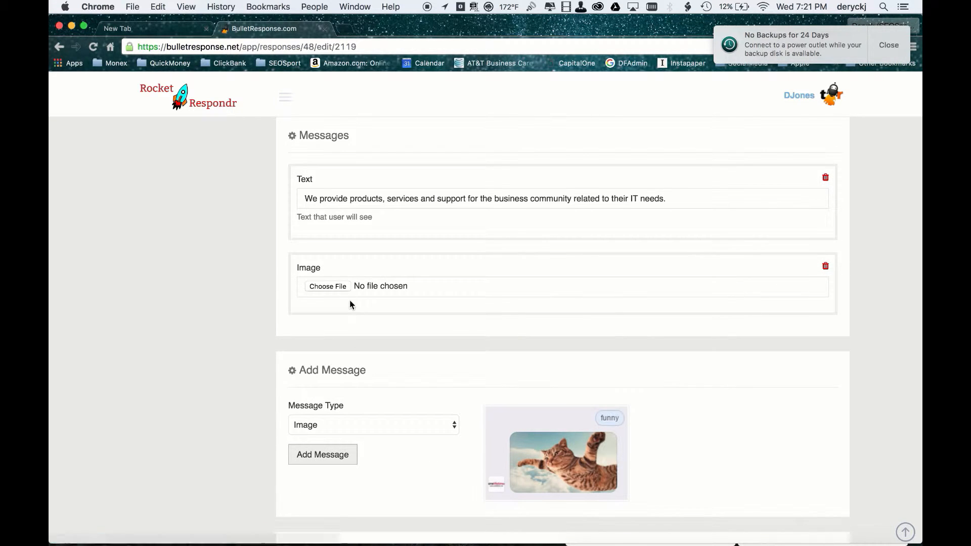
# - Attach the file ComputerGenieLogo200.png from the ODCGI folder inside Leatherneck to the Image message
pyautogui.click(328, 287)
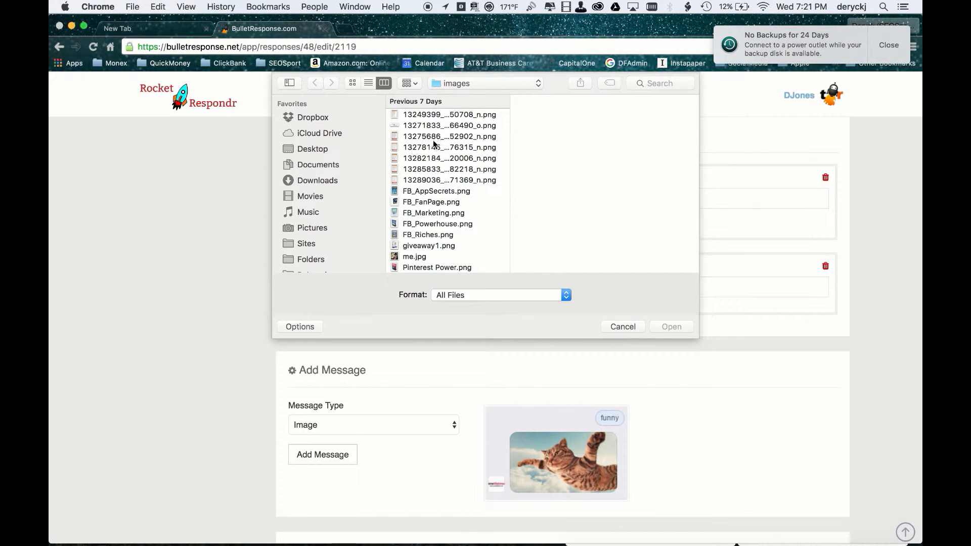
pyautogui.click(460, 84)
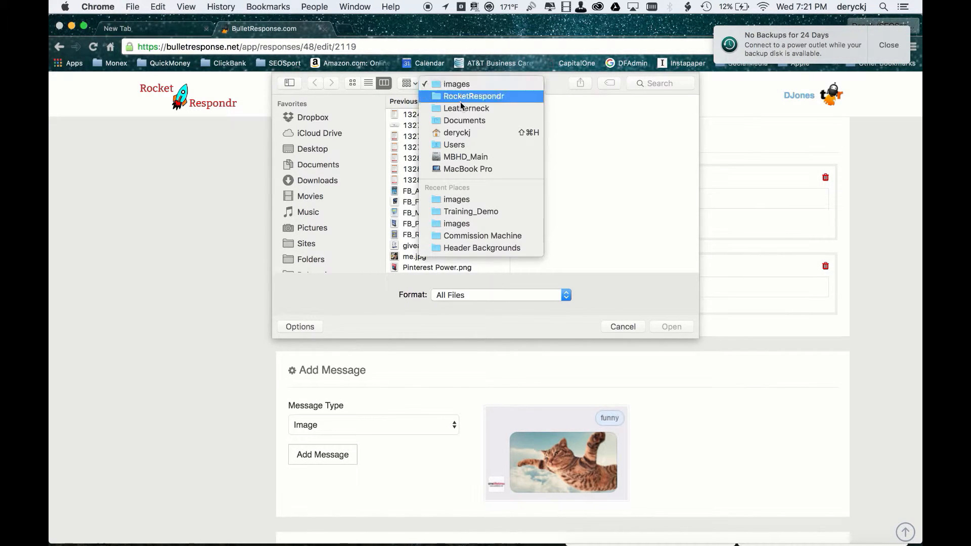
pyautogui.click(462, 109)
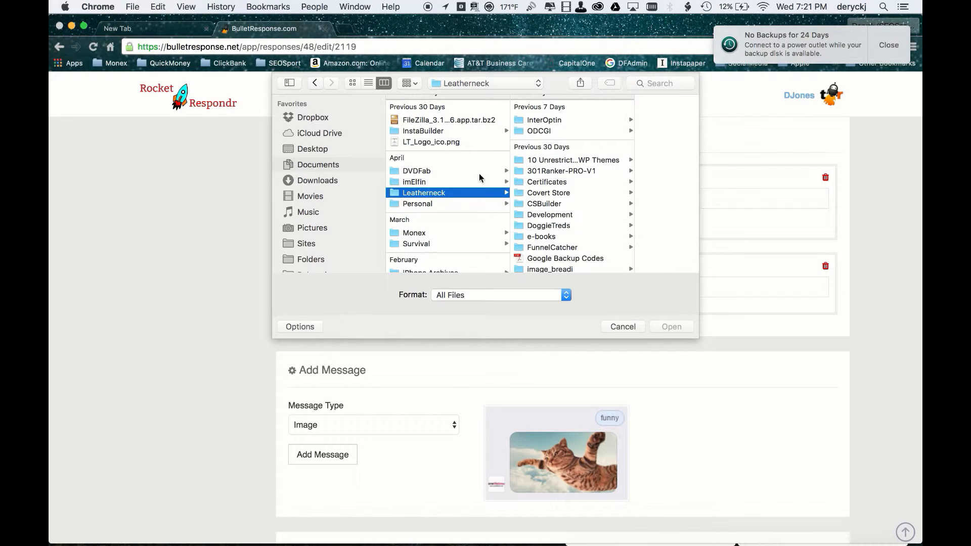
pyautogui.scroll(-2, 559, 253)
pyautogui.scroll(3, 559, 253)
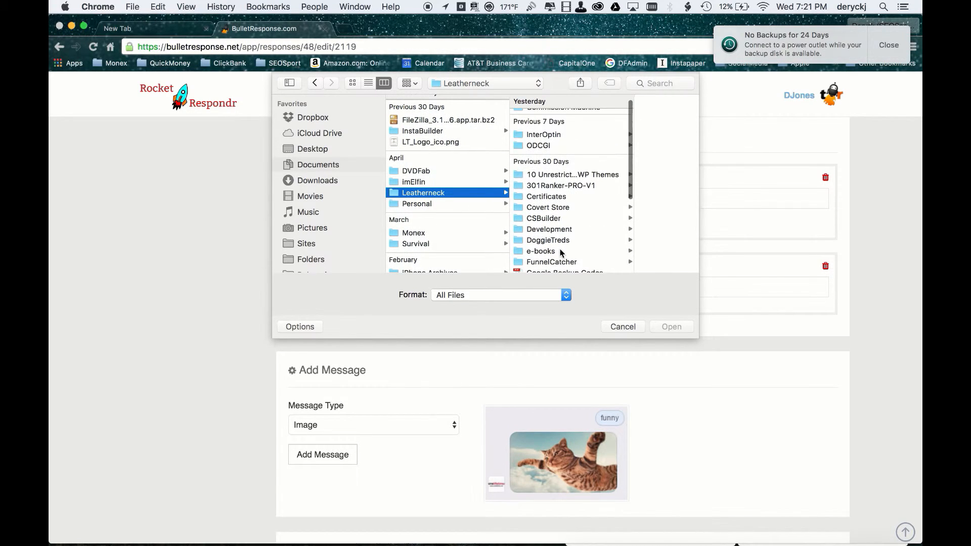
pyautogui.click(539, 146)
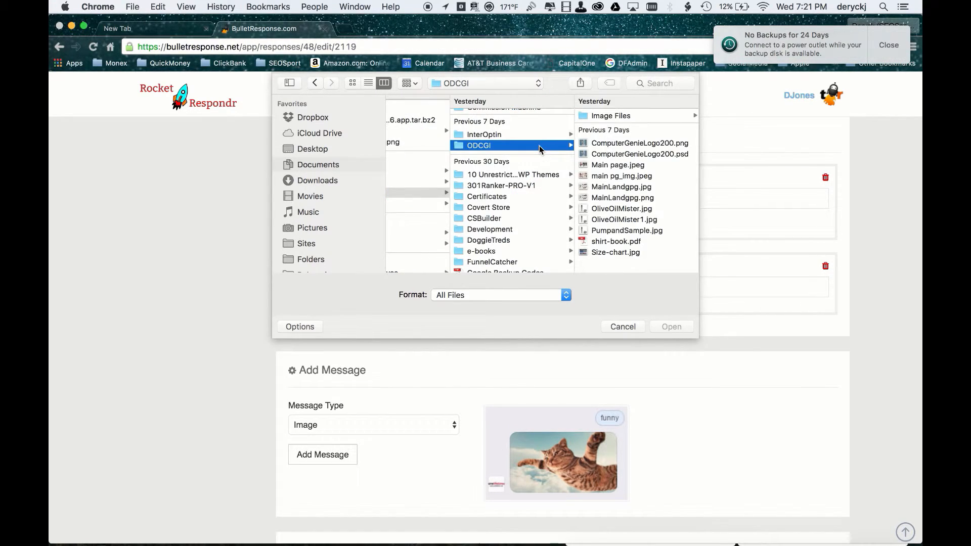
pyautogui.click(627, 143)
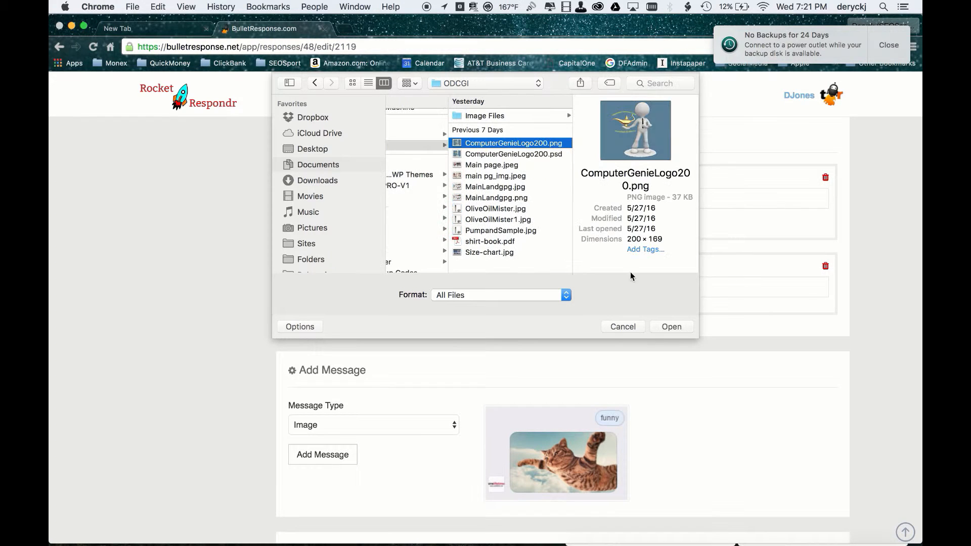
pyautogui.click(671, 326)
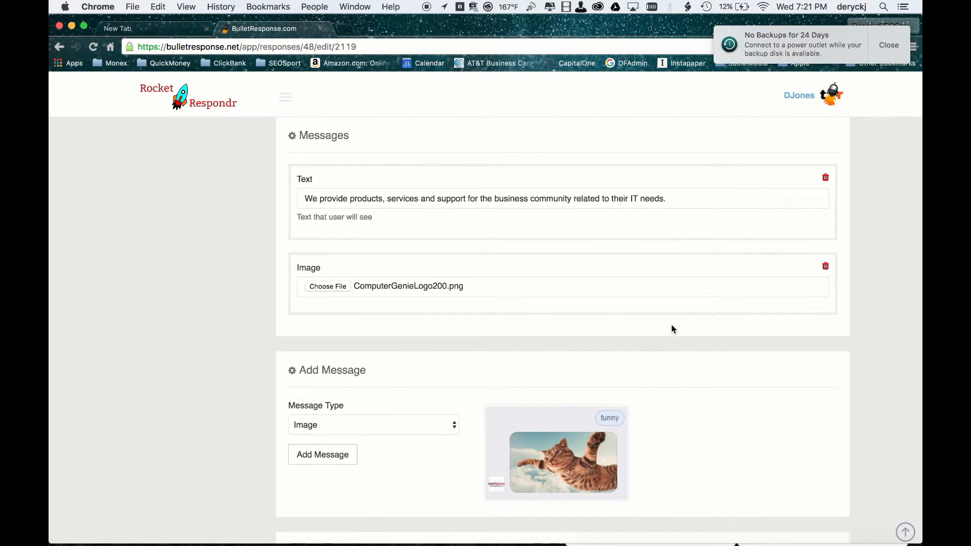
# - Add a Structured Message to the response below the Image message
pyautogui.scroll(-3, 539, 279)
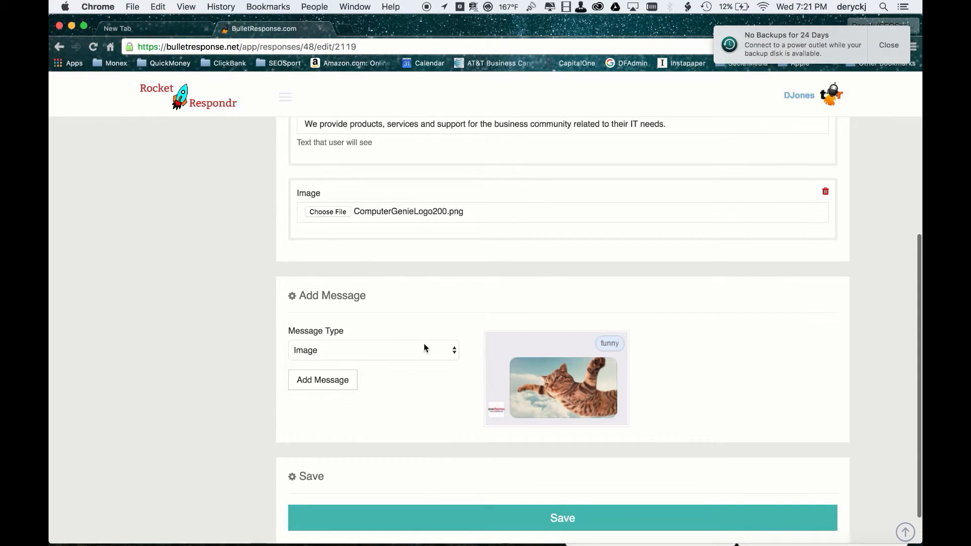
pyautogui.click(425, 348)
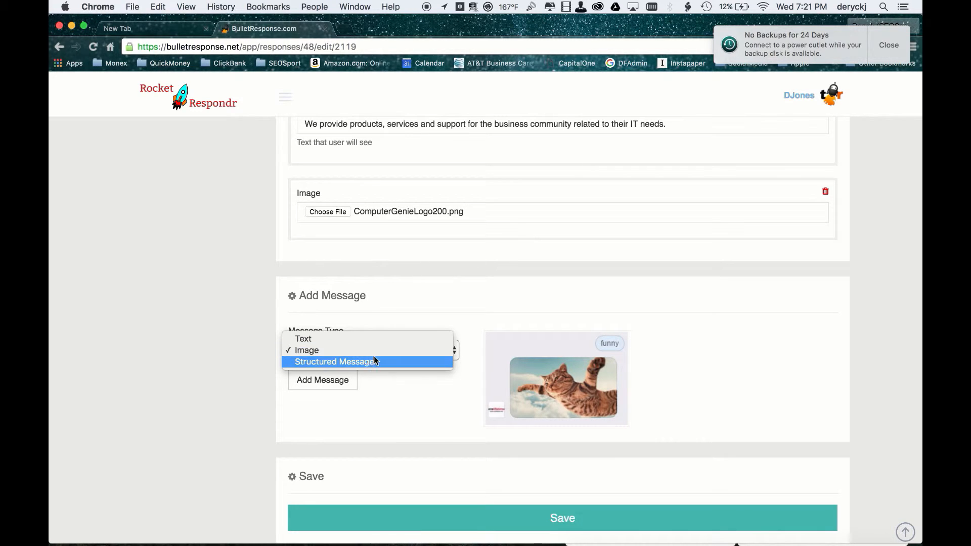
pyautogui.click(364, 362)
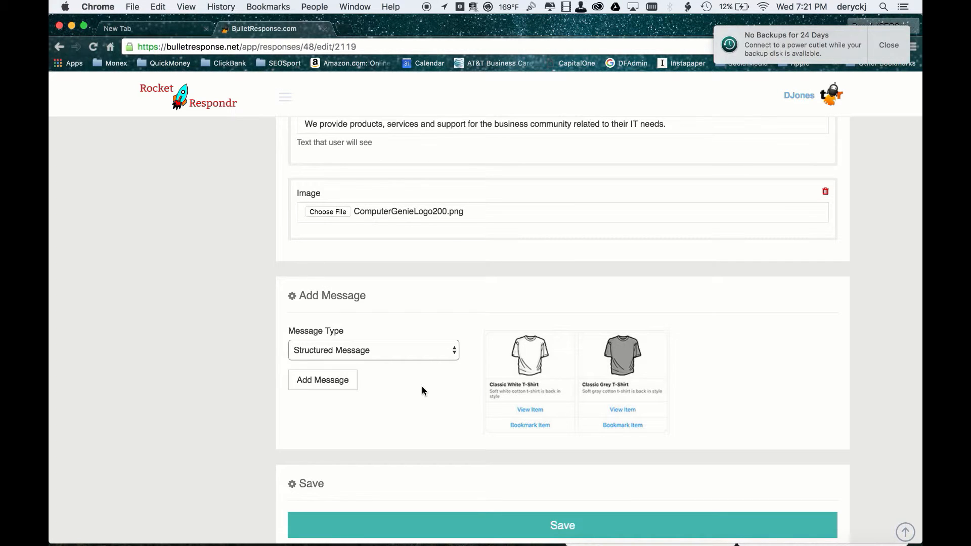
pyautogui.click(339, 381)
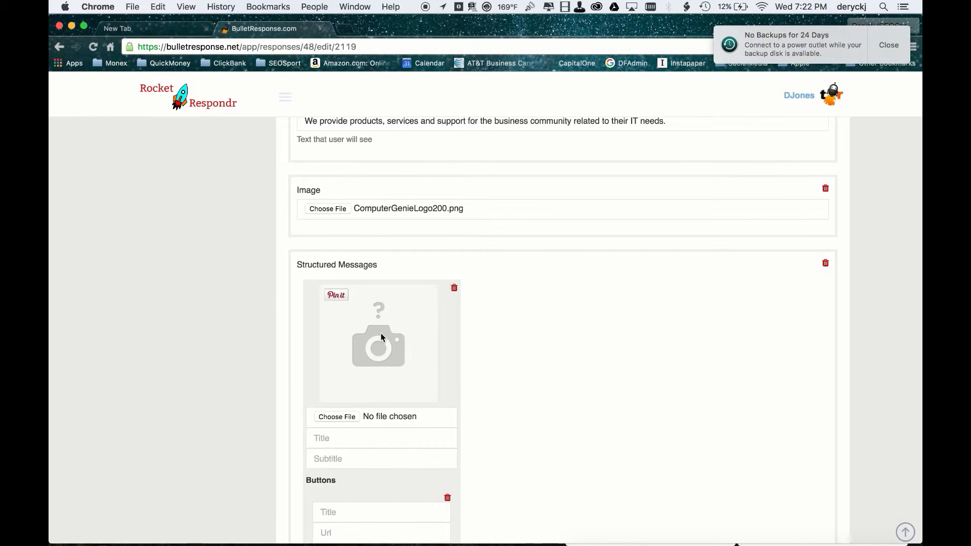
pyautogui.scroll(-3, 382, 338)
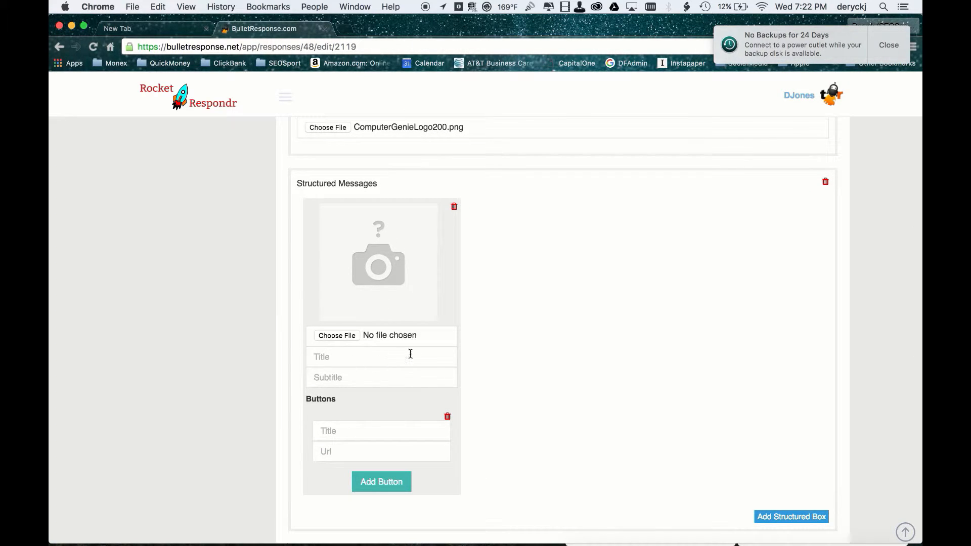
pyautogui.scroll(-3, 404, 353)
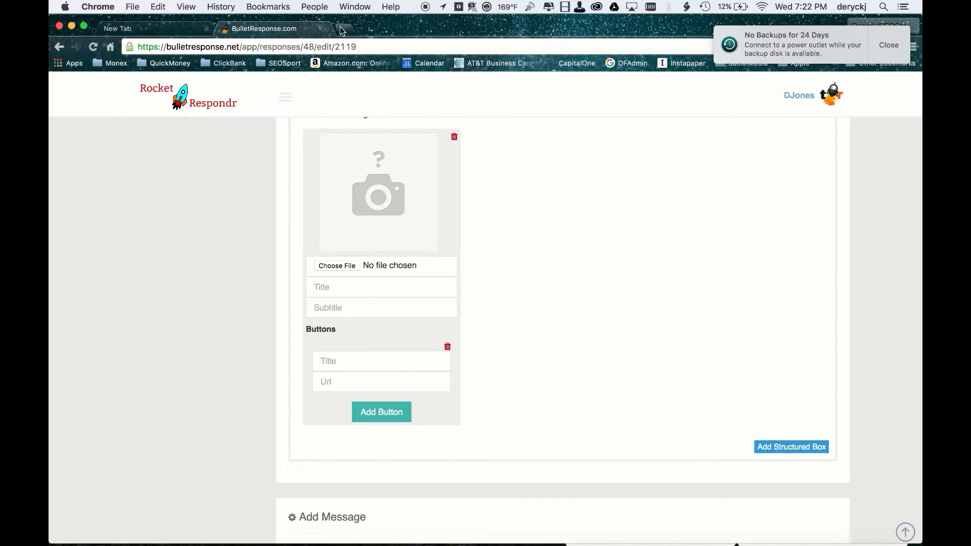
pyautogui.click(154, 29)
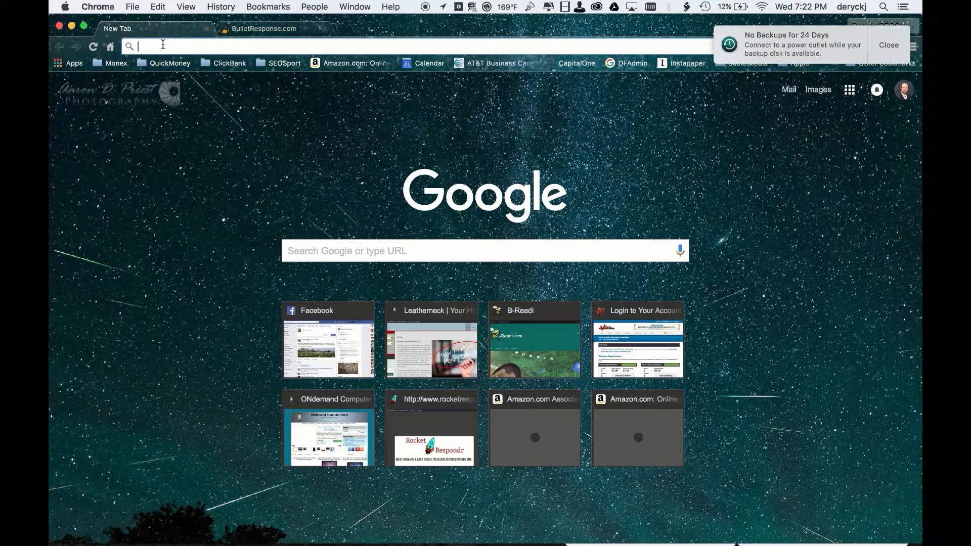
pyautogui.write('odcgi')
pyautogui.press('Return')
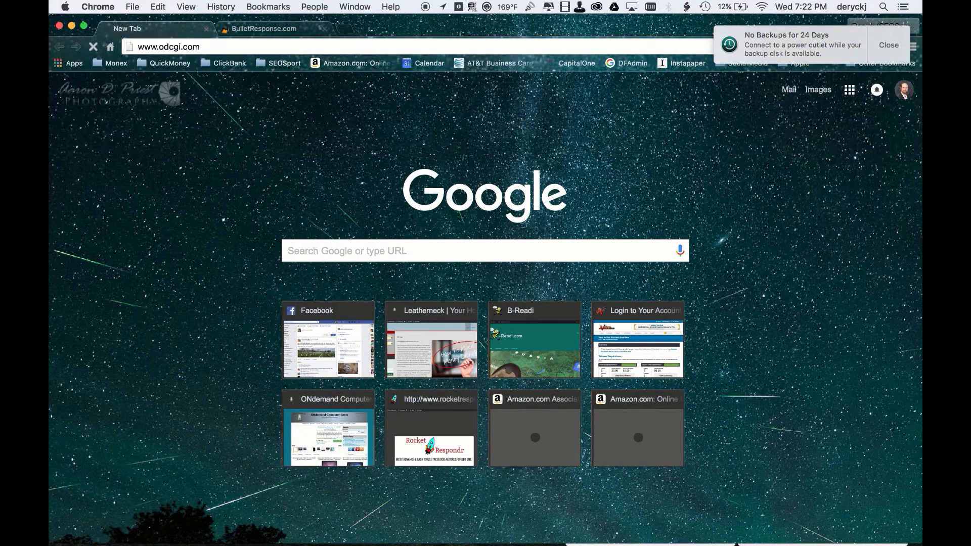
pyautogui.click(210, 48)
pyautogui.press('super+c')
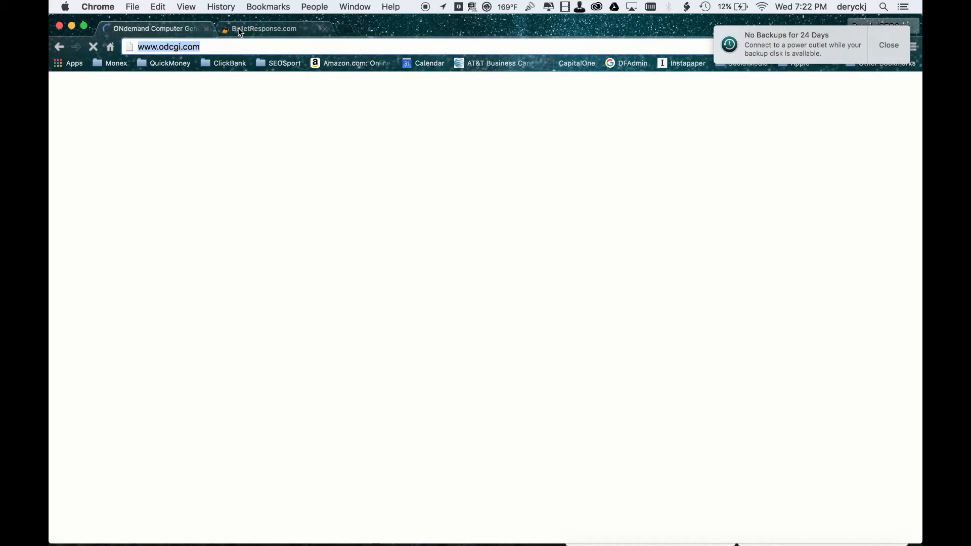
pyautogui.click(241, 29)
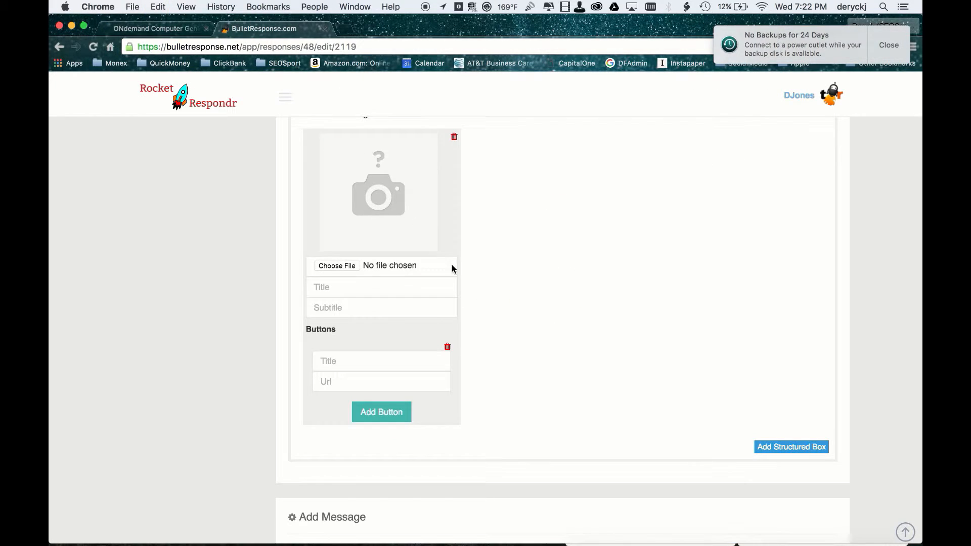
pyautogui.click(352, 381)
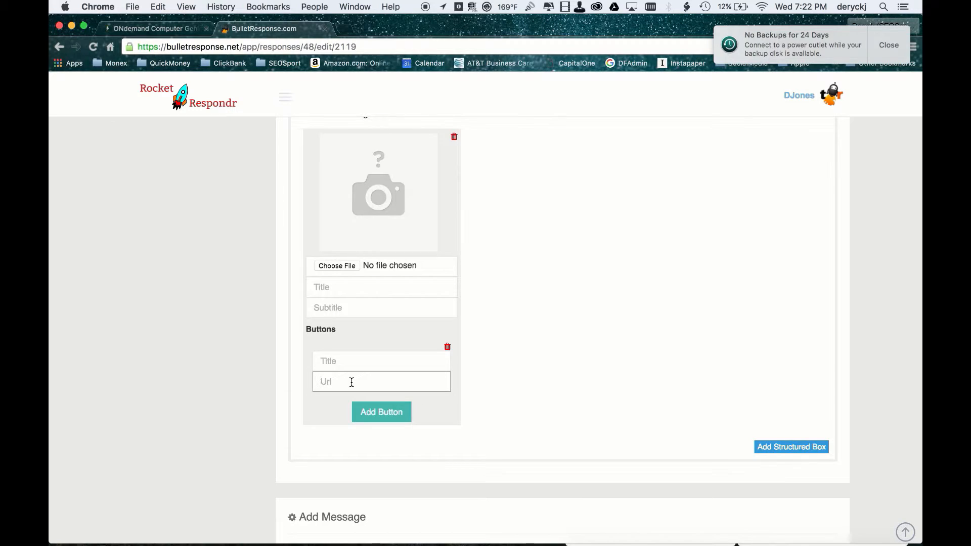
pyautogui.press('super+v')
pyautogui.click(329, 362)
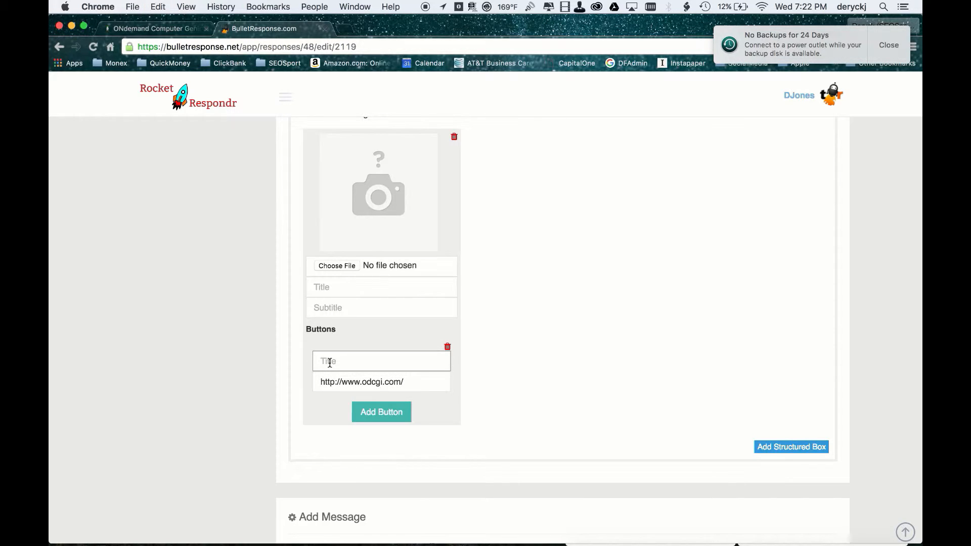
pyautogui.write('Stop by and visit')
# - Set the structured box's title to "ONdemand Computer Genie"
pyautogui.click(341, 286)
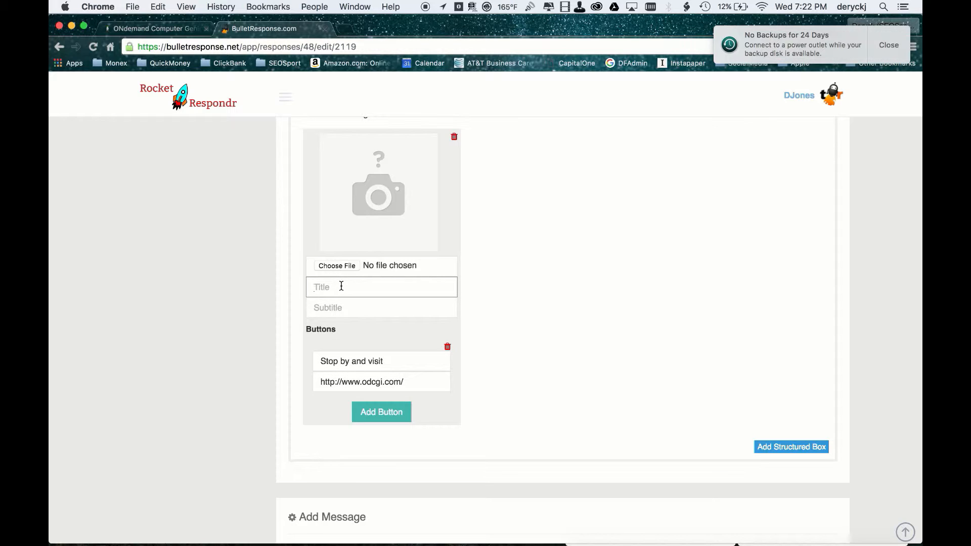
pyautogui.write('ONdean')
pyautogui.press('BackSpace')
pyautogui.press('BackSpace')
pyautogui.press('BackSpace')
pyautogui.write('emand Computer Genie')
# - Attach the file ComputerGenieLogo200.png from the ODCGI folder to the structured box
pyautogui.click(337, 265)
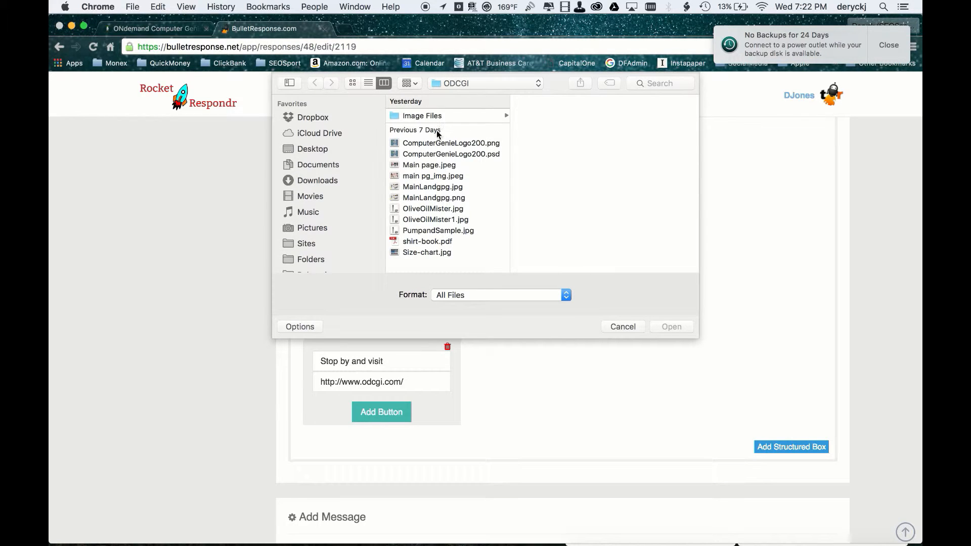
pyautogui.click(435, 144)
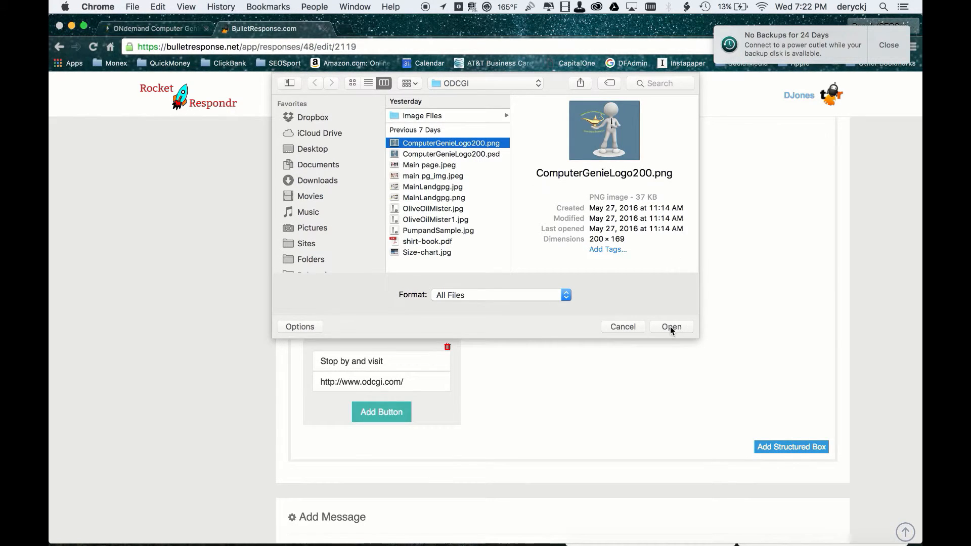
pyautogui.click(671, 326)
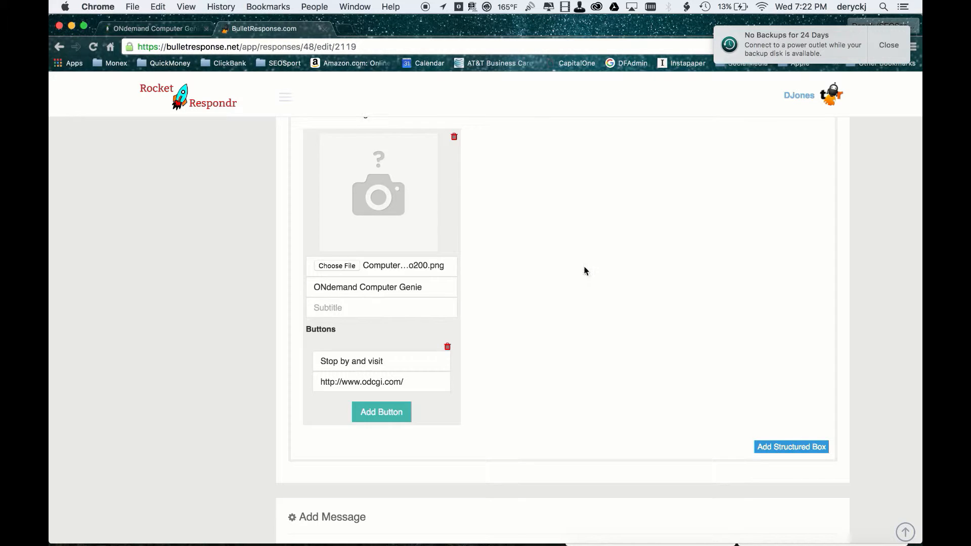
# - Save the "What do you do here?" response and check its text, image and structured messages
pyautogui.scroll(-10, 585, 275)
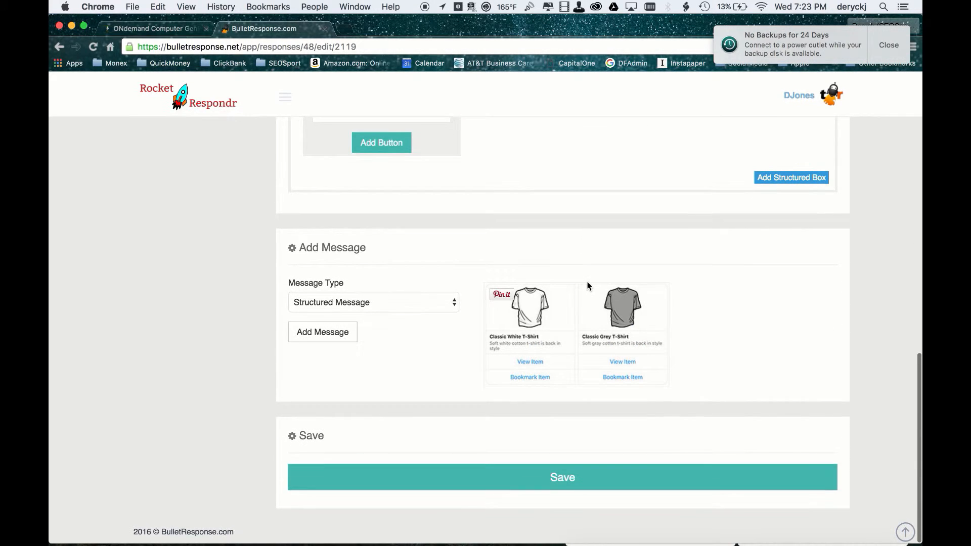
pyautogui.click(568, 480)
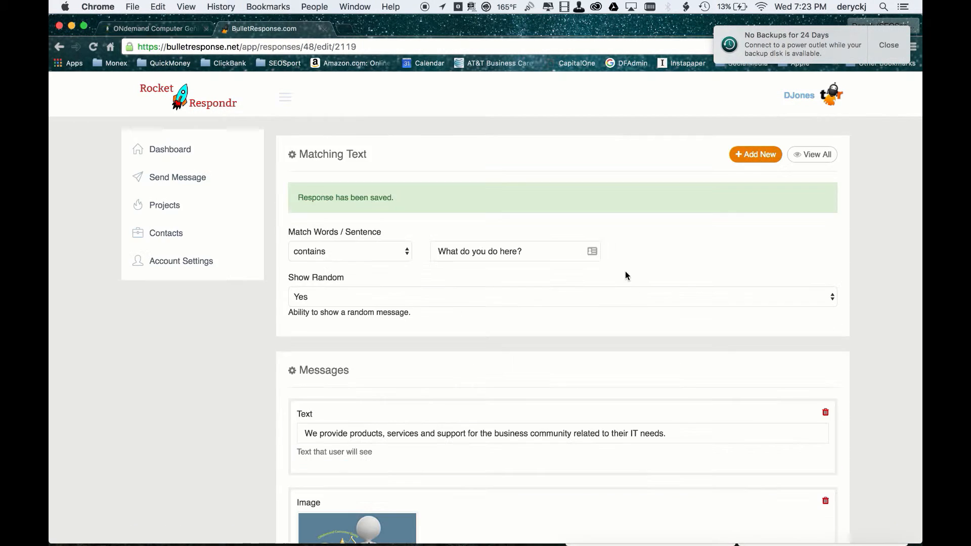
pyautogui.scroll(-8, 625, 275)
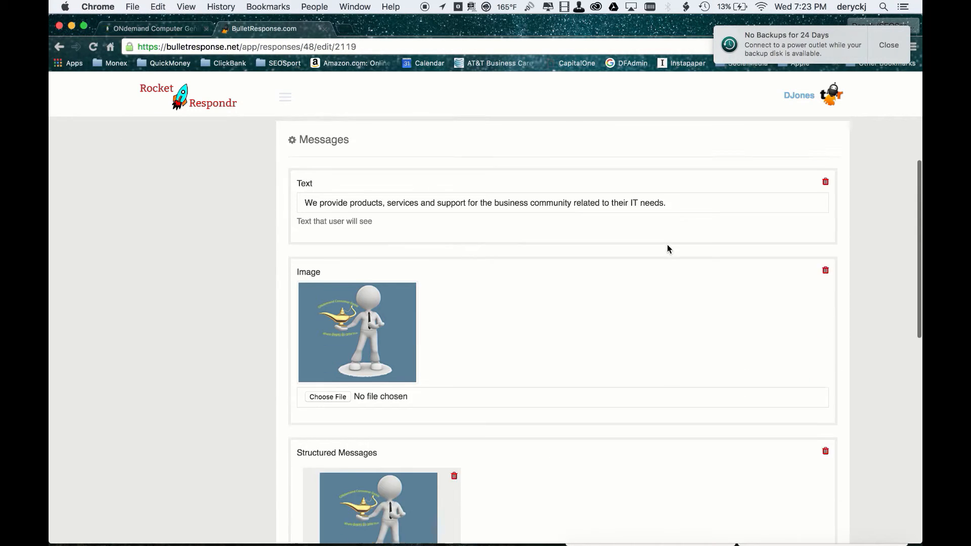
pyautogui.scroll(5, 667, 249)
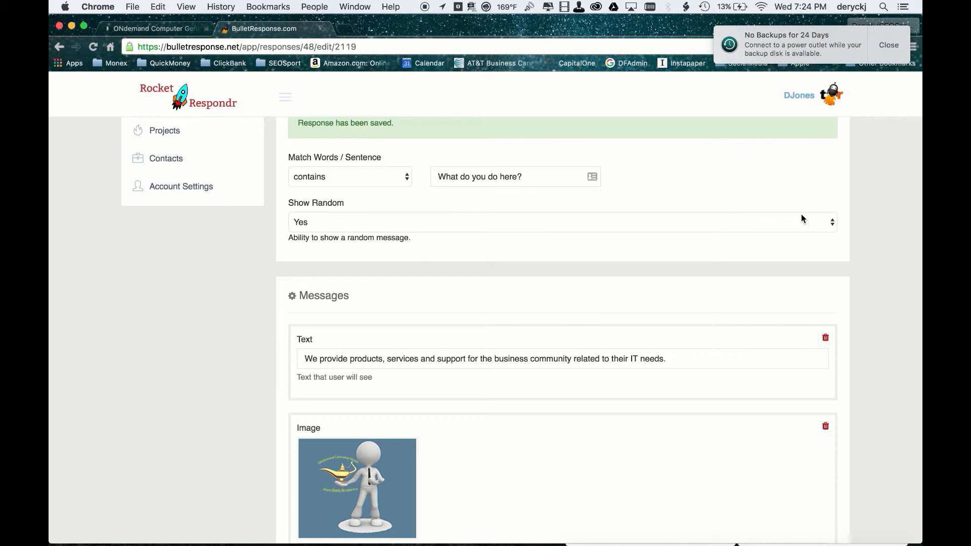
# - Switch to QuickTime Player's Movie Recording window, move it lower to view the mirrored phone's chat, and return to Chrome
pyautogui.press('super+Tab')
pyautogui.moveTo(749, 265)
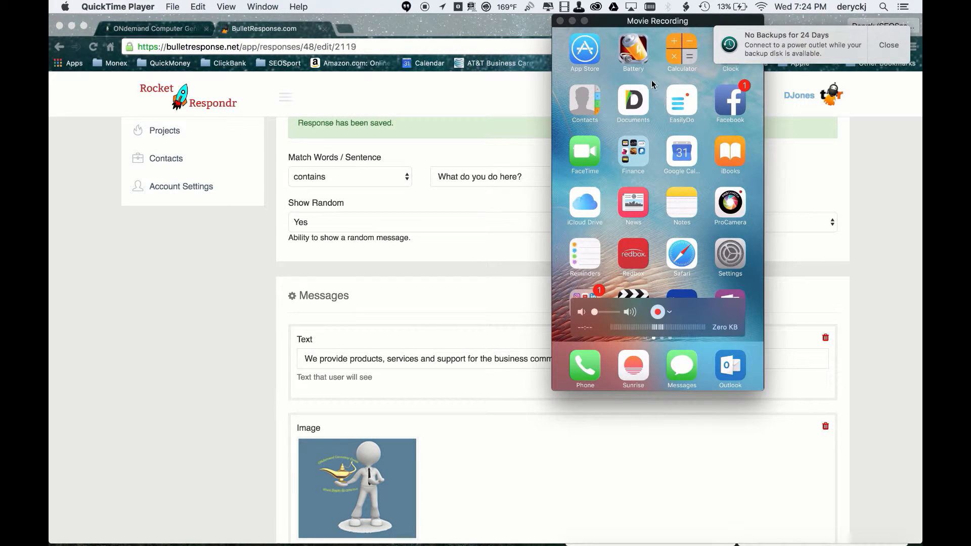
pyautogui.moveTo(662, 21); pyautogui.dragTo(754, 137)
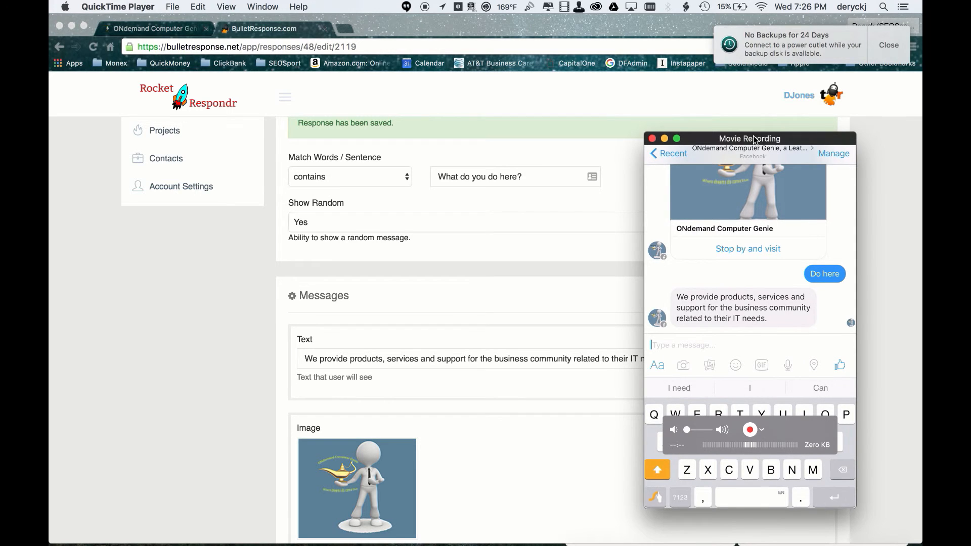
pyautogui.click(543, 271)
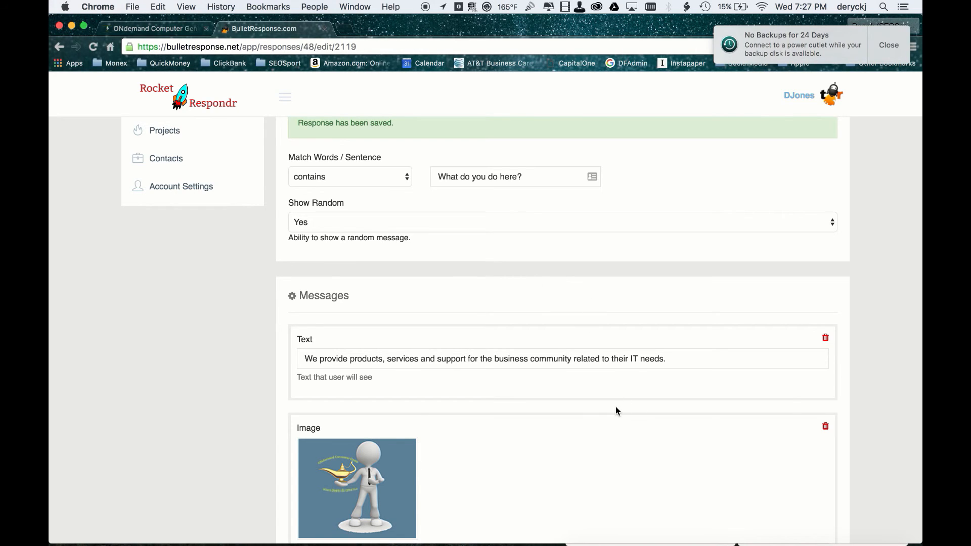
# - Look through the messages of the "What do you do here?" response and save it again
pyautogui.scroll(-10, 617, 411)
pyautogui.scroll(-10, 616, 408)
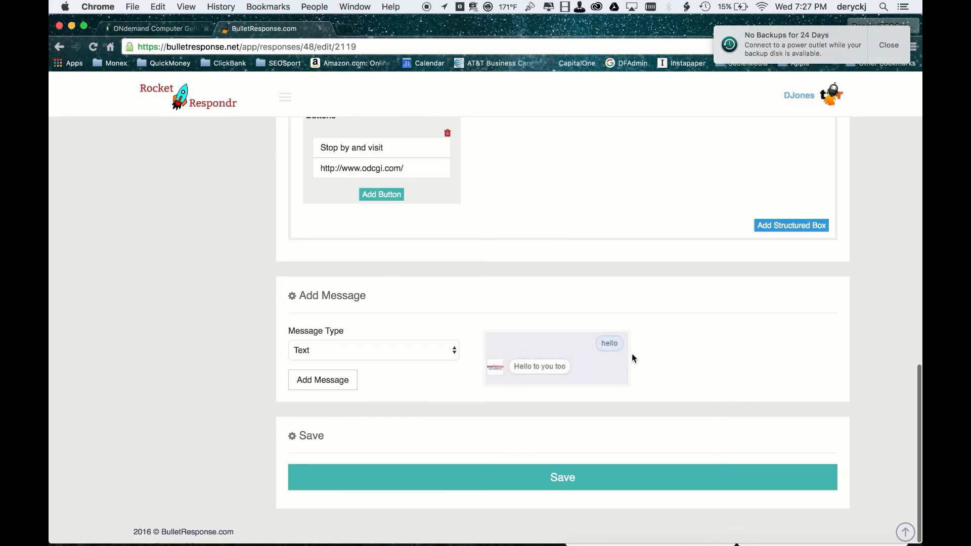
pyautogui.scroll(15, 632, 354)
pyautogui.scroll(-15, 618, 411)
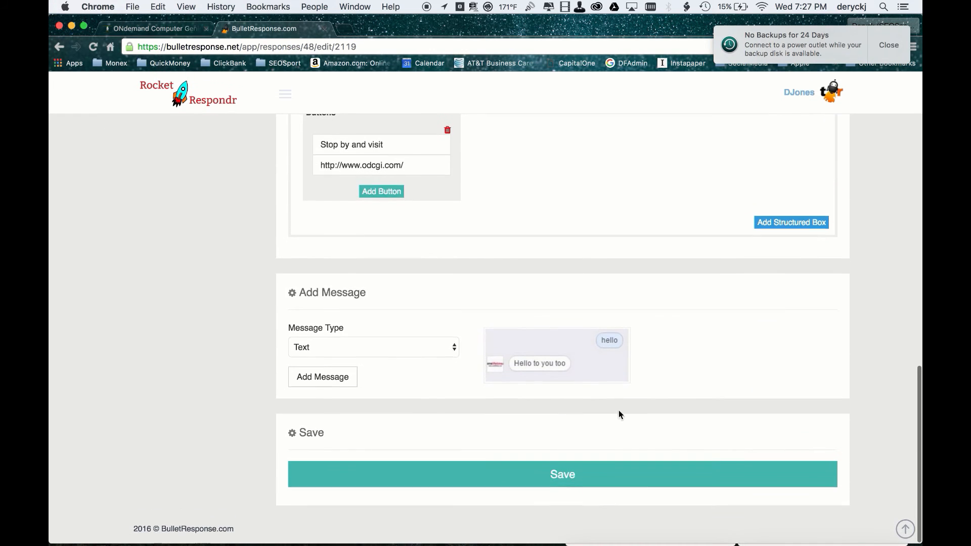
pyautogui.click(570, 479)
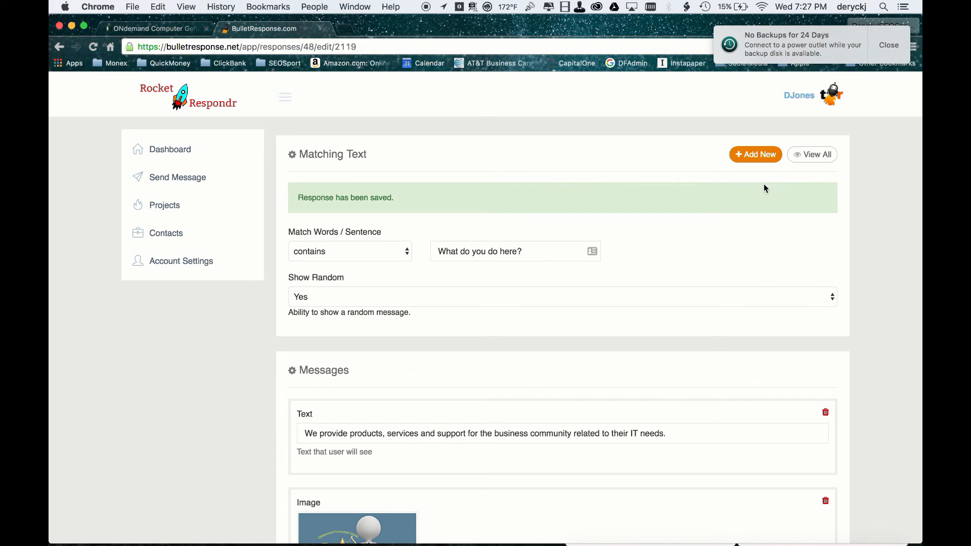
# - Import the demo data into the ManageODCGI response list and look through the listed responses
pyautogui.click(801, 163)
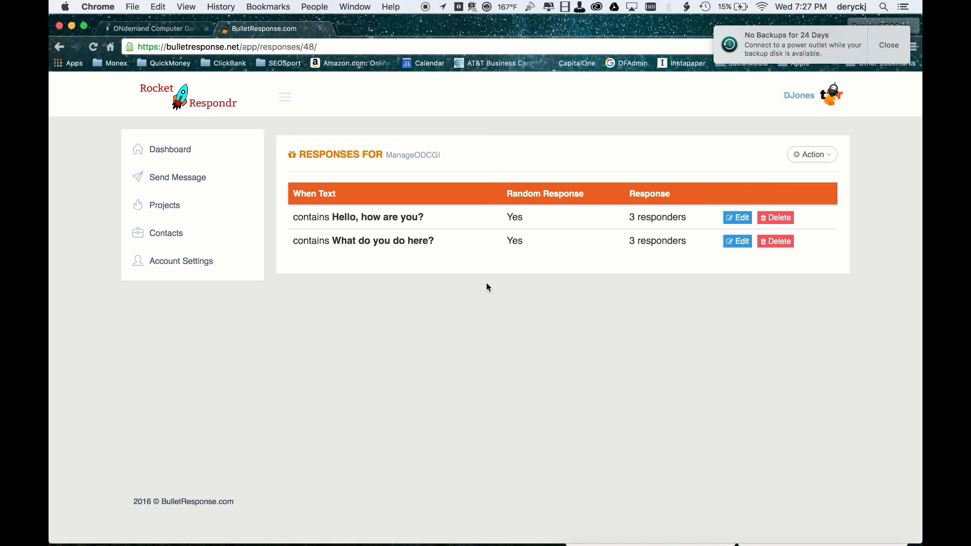
pyautogui.click(826, 158)
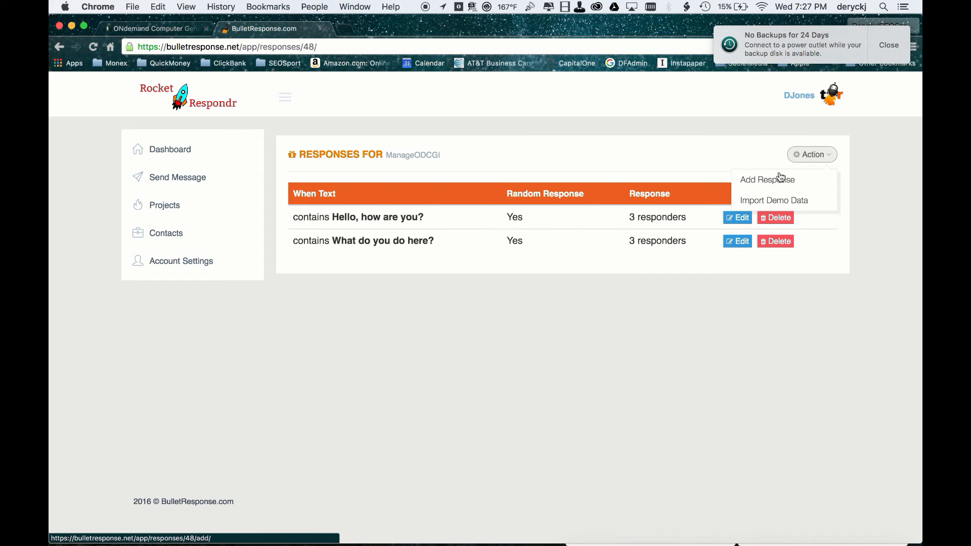
pyautogui.click(805, 202)
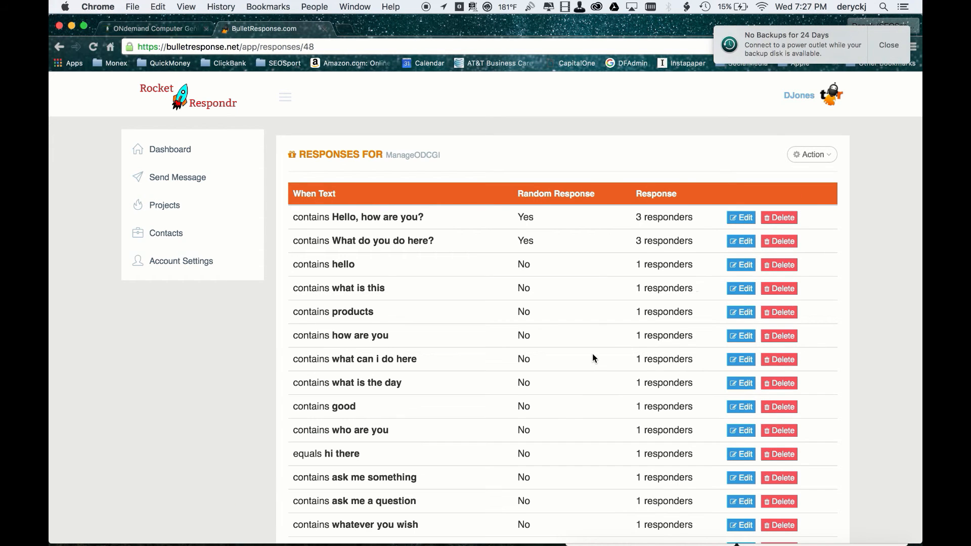
pyautogui.scroll(-7, 592, 353)
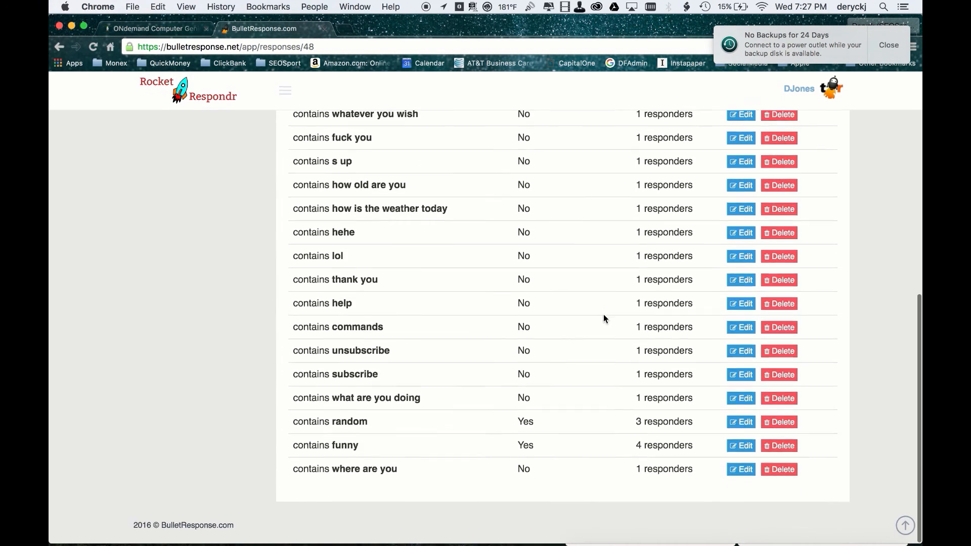
pyautogui.scroll(8, 603, 317)
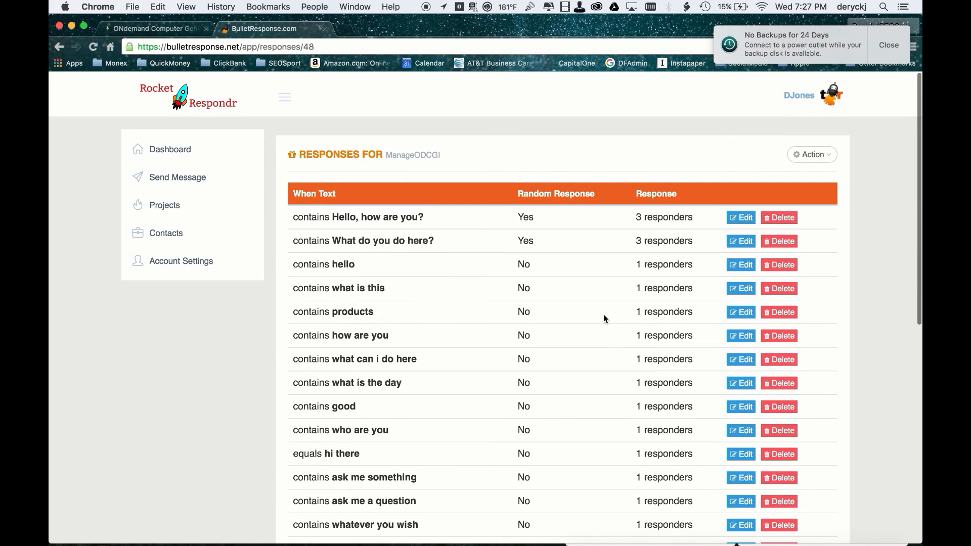